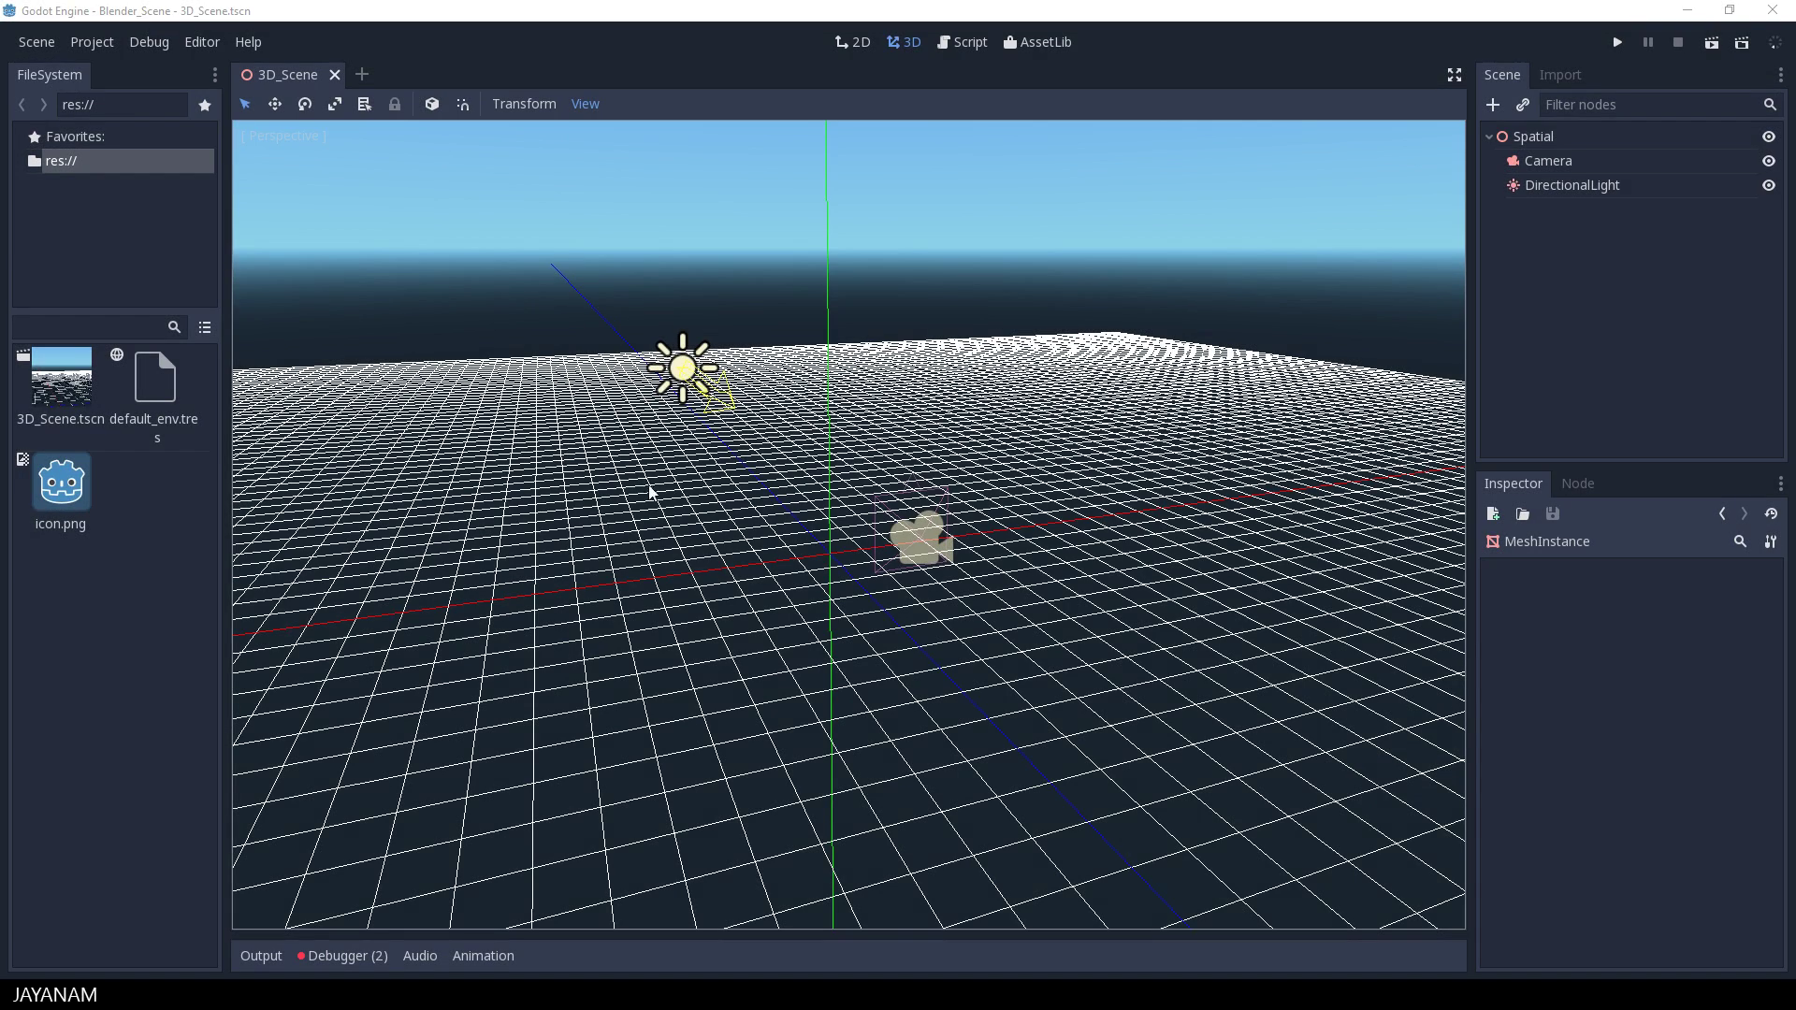
# Step: Orbit the viewport and preview the scene through the Camera, then switch Preview back off
pyautogui.moveTo(1069, 452); pyautogui.dragTo(946, 541, button='middle')
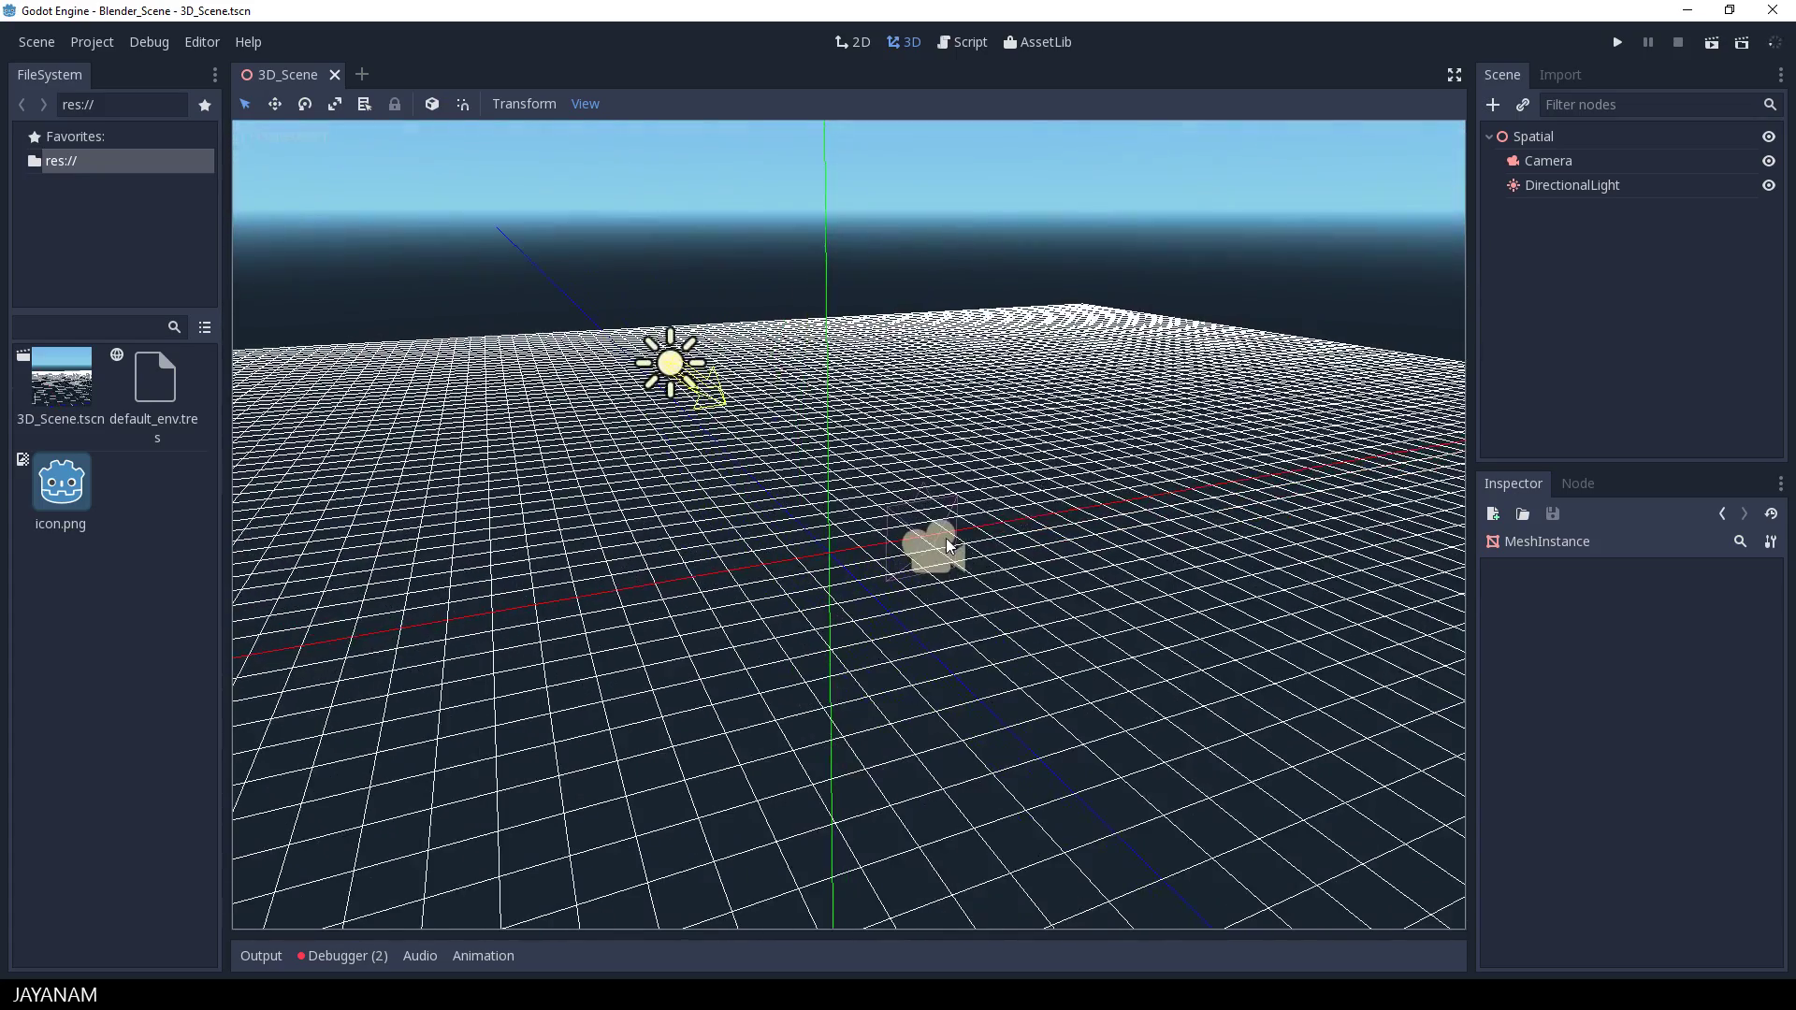
pyautogui.click(1545, 161)
pyautogui.click(1431, 145)
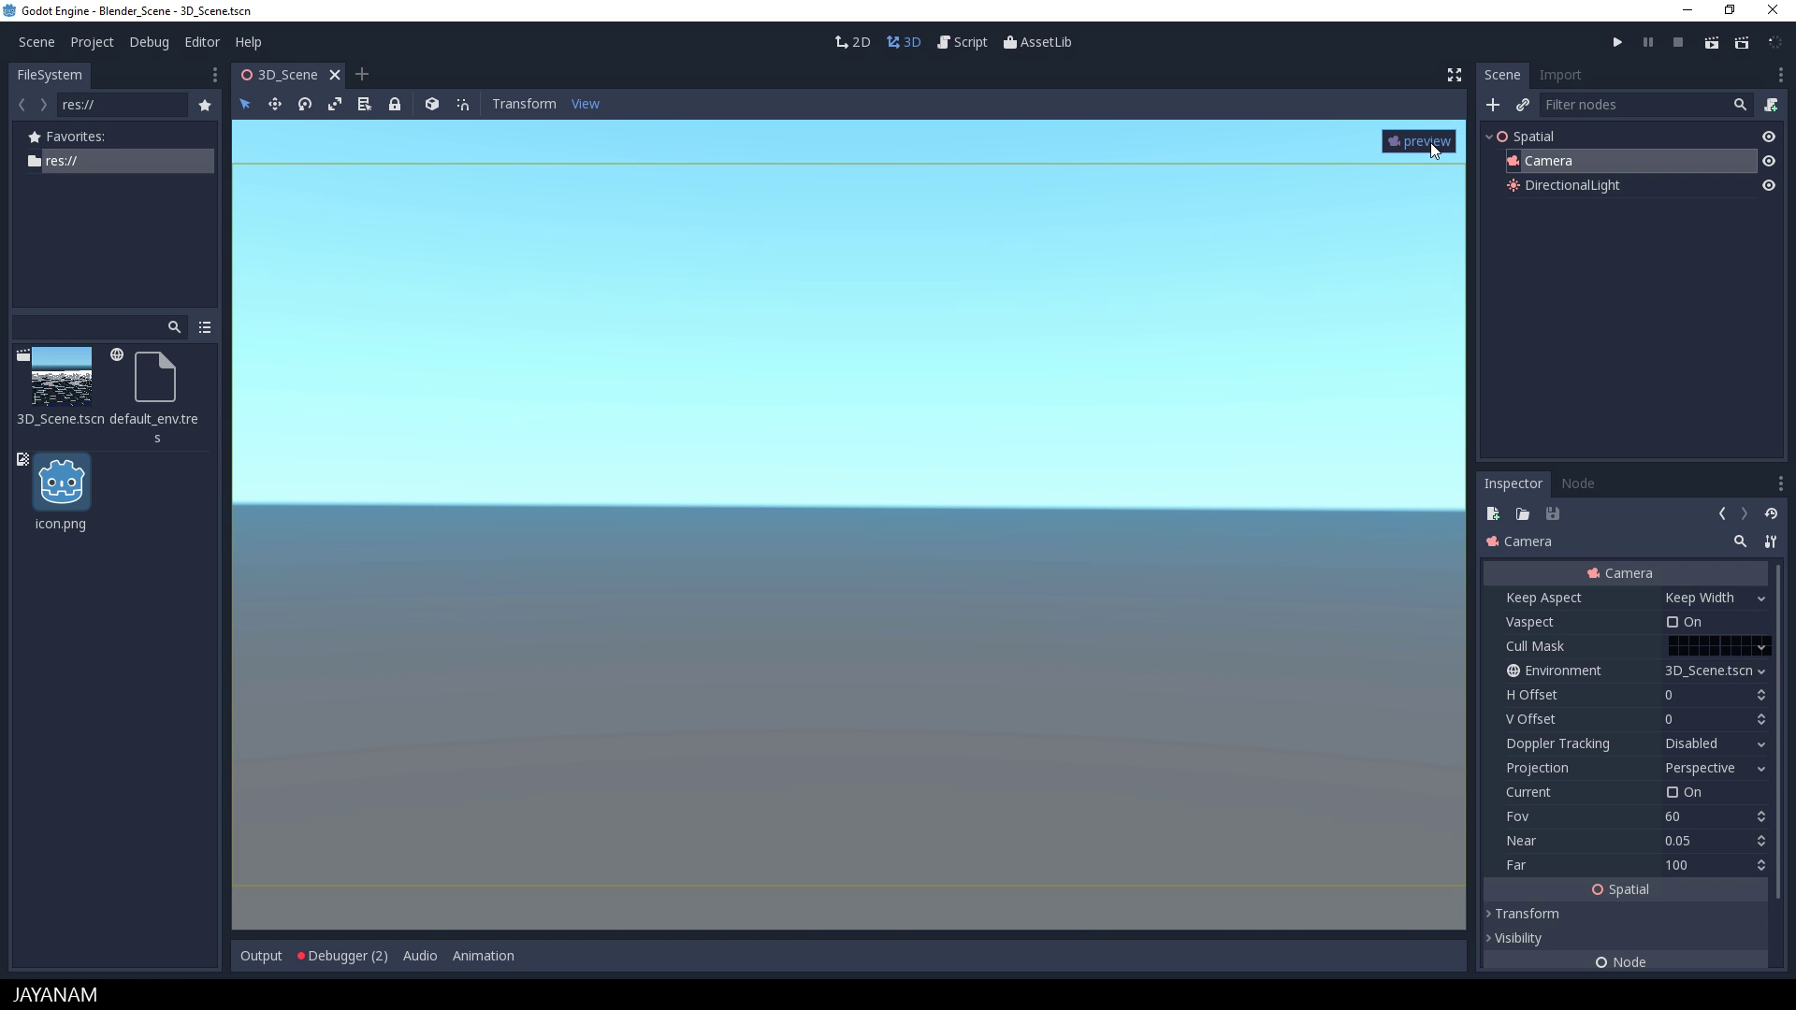
pyautogui.click(1429, 142)
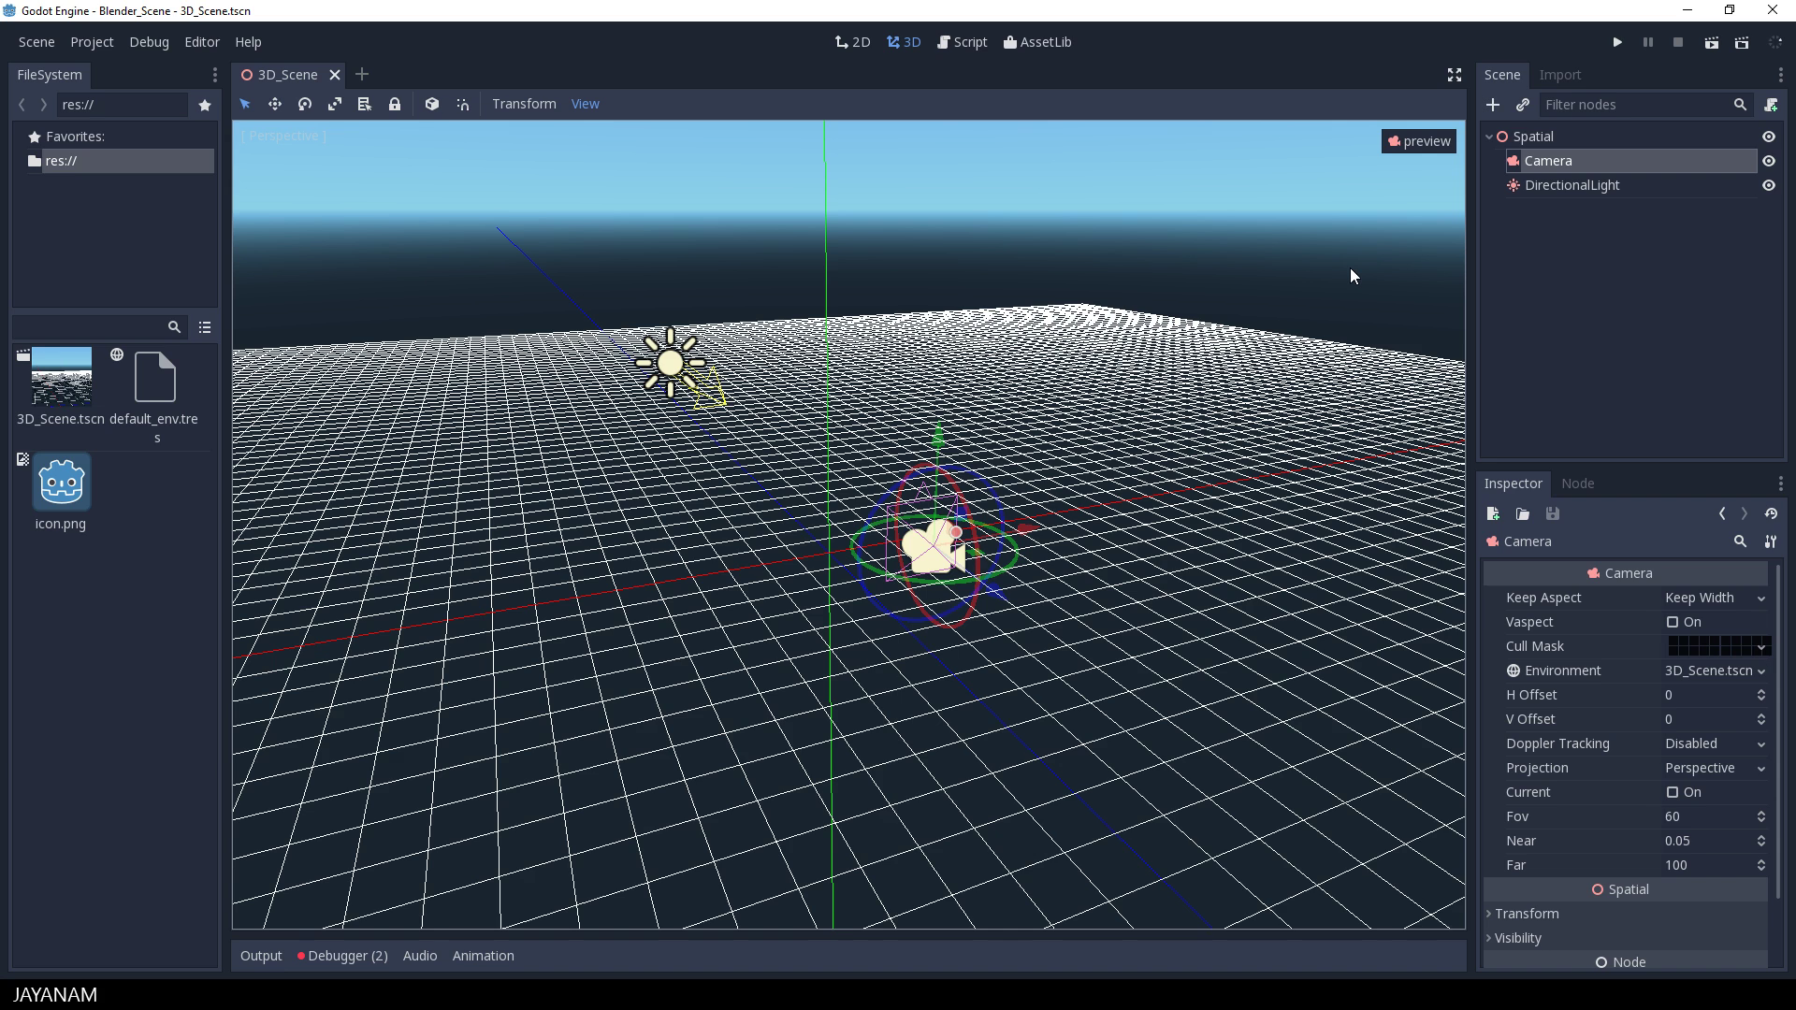
# Step: Copy the pillar's base colour and normal PNGs plus pillar.obj from File Explorer into res://
pyautogui.hotkey('alt', 'Tab')
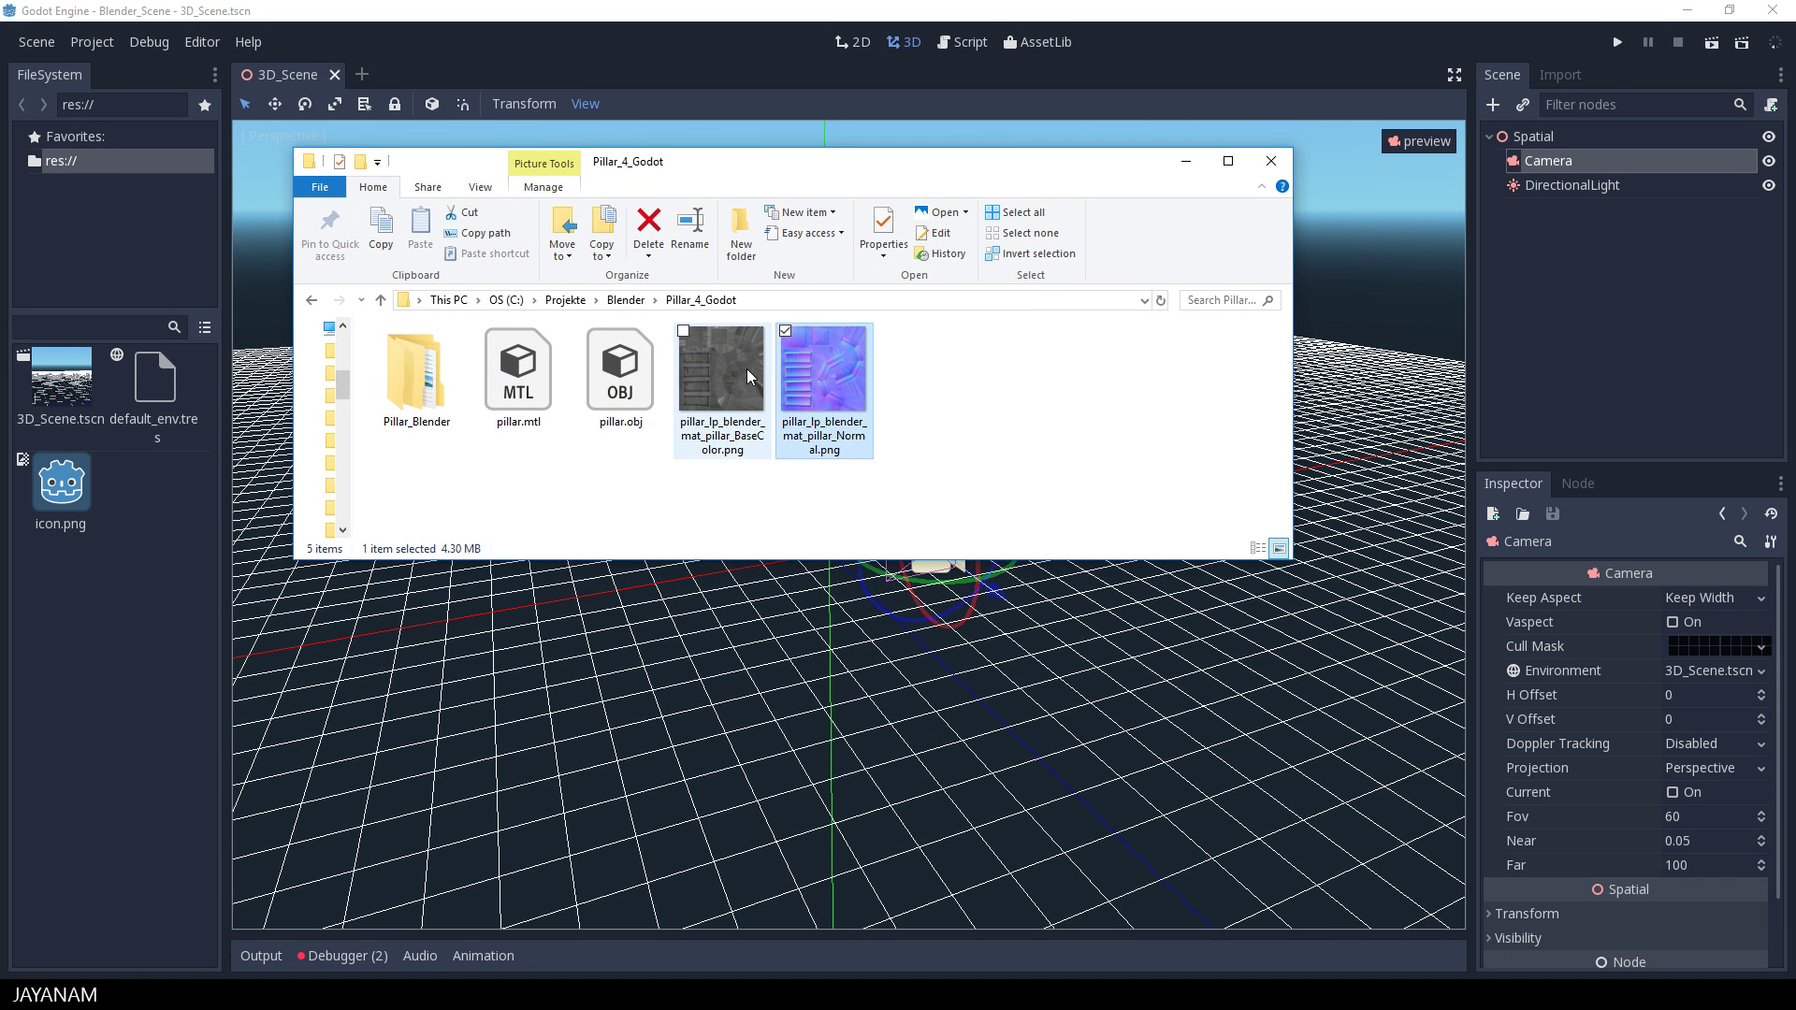
pyautogui.keyDown('ctrl'); pyautogui.click(815, 364); pyautogui.keyUp('ctrl')
pyautogui.moveTo(722, 372); pyautogui.dragTo(114, 631)
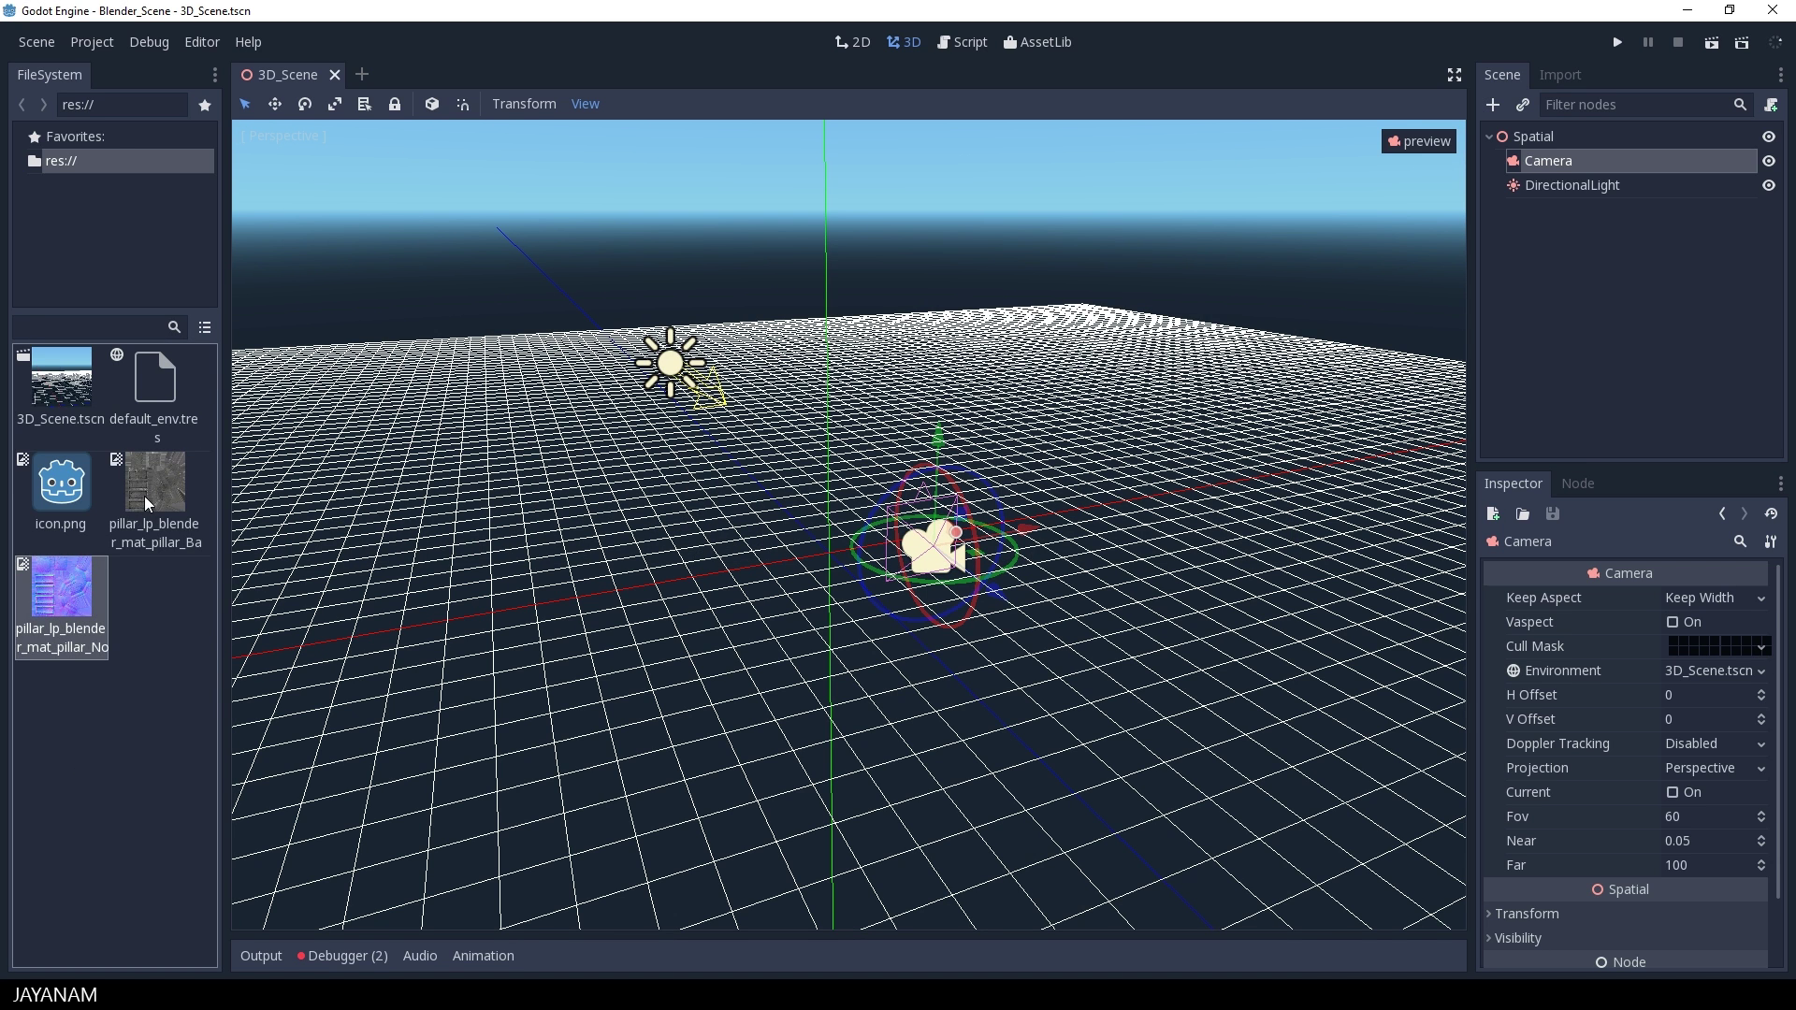
pyautogui.hotkey('alt', 'Tab')
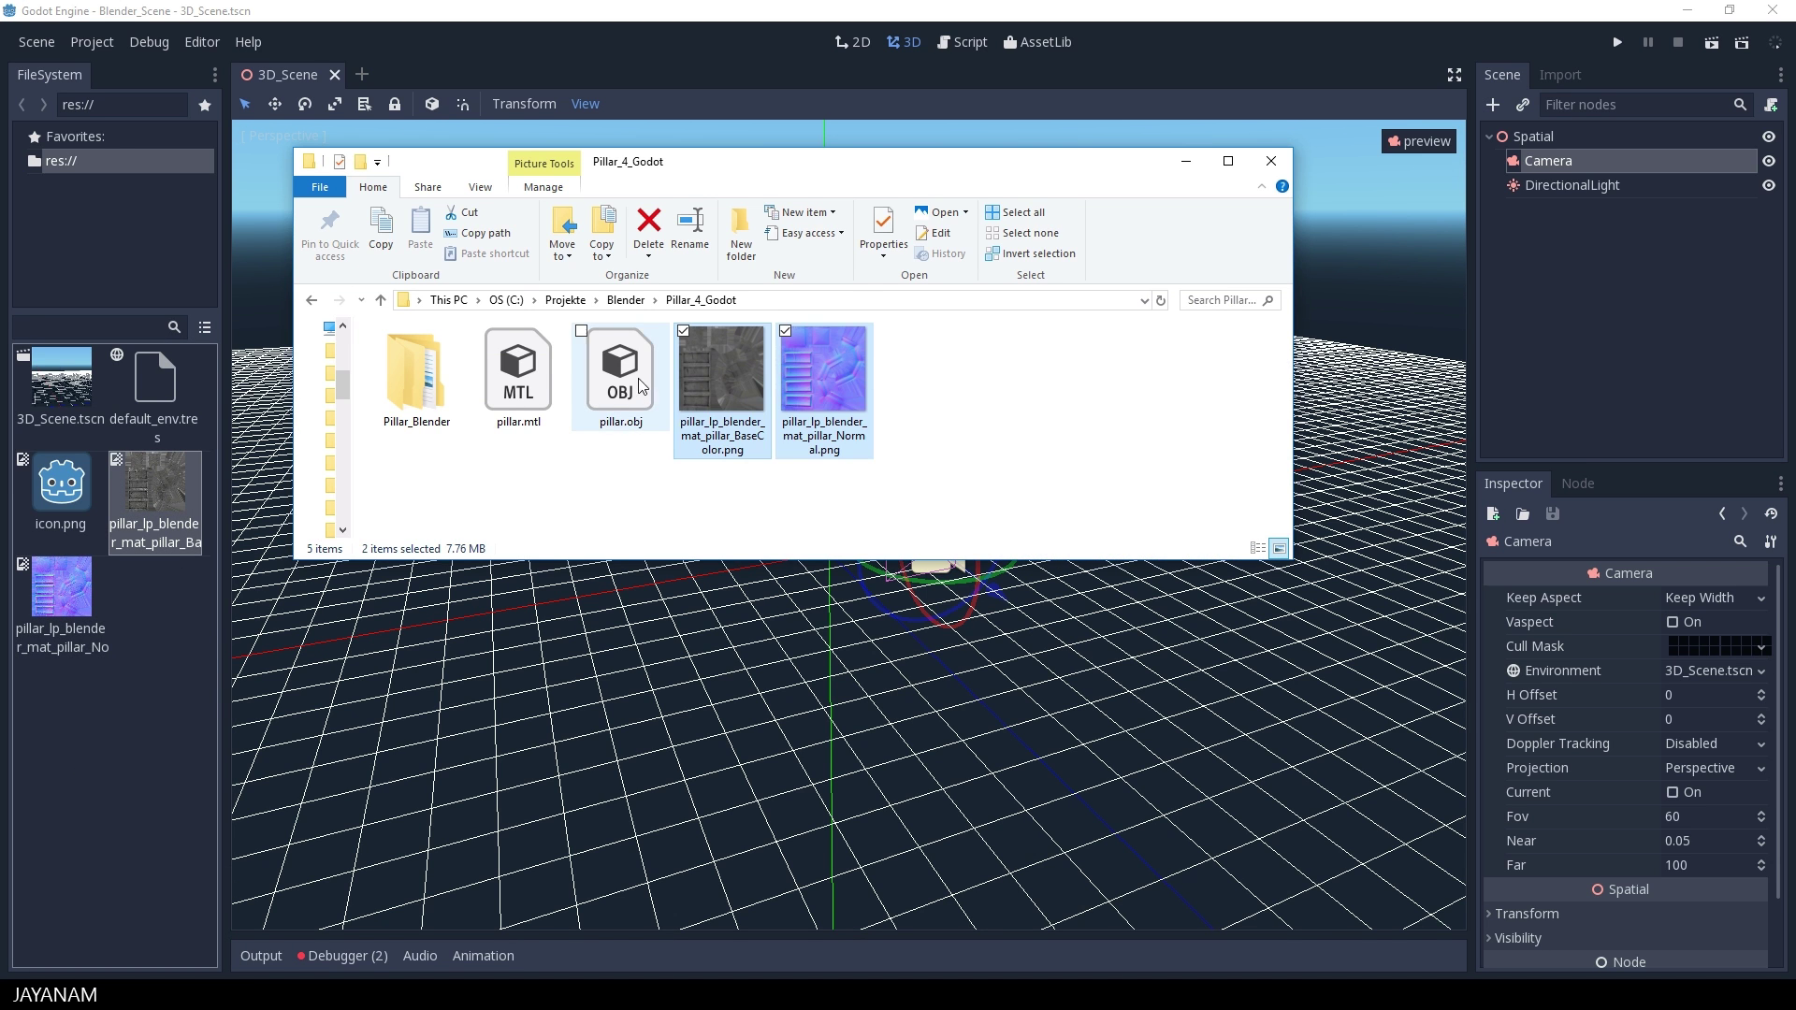
pyautogui.moveTo(620, 374); pyautogui.dragTo(136, 702)
# Step: Drop pillar.obj into the scene under Spatial and open its imported scene via Open Anyway
pyautogui.click(1186, 161)
pyautogui.click(1535, 136)
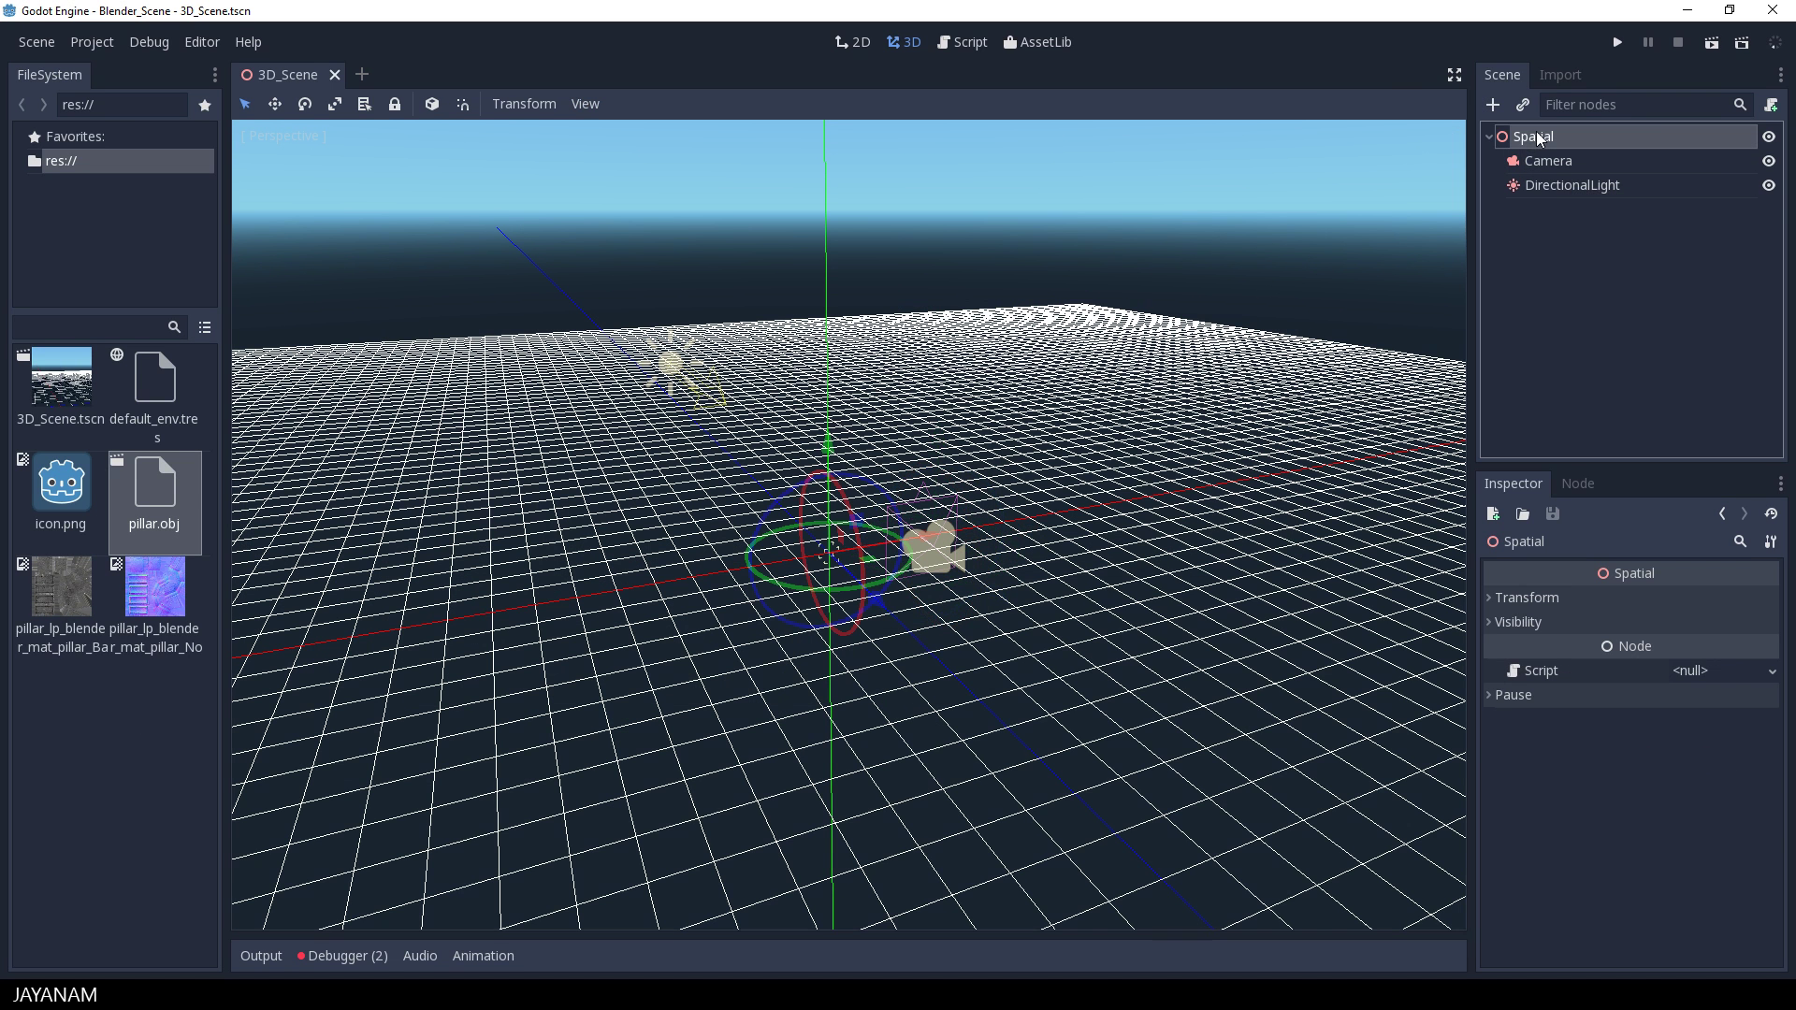
pyautogui.moveTo(177, 490); pyautogui.dragTo(757, 483)
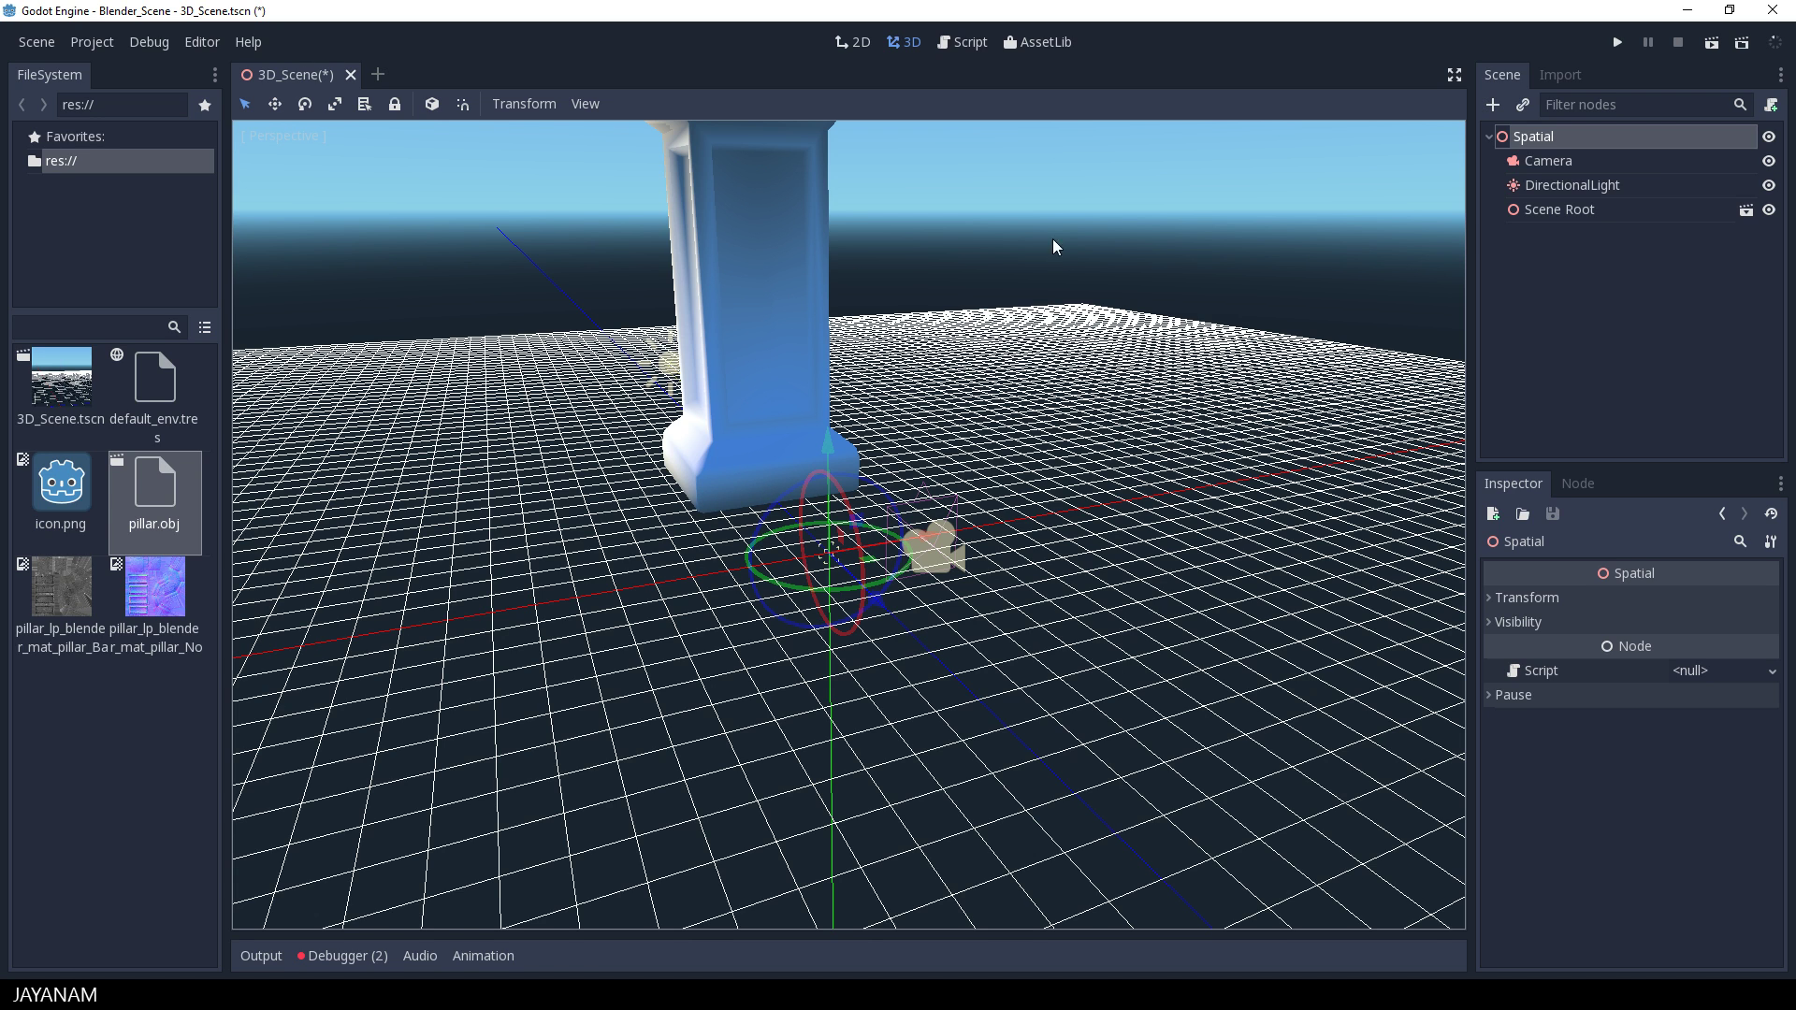
pyautogui.click(1568, 210)
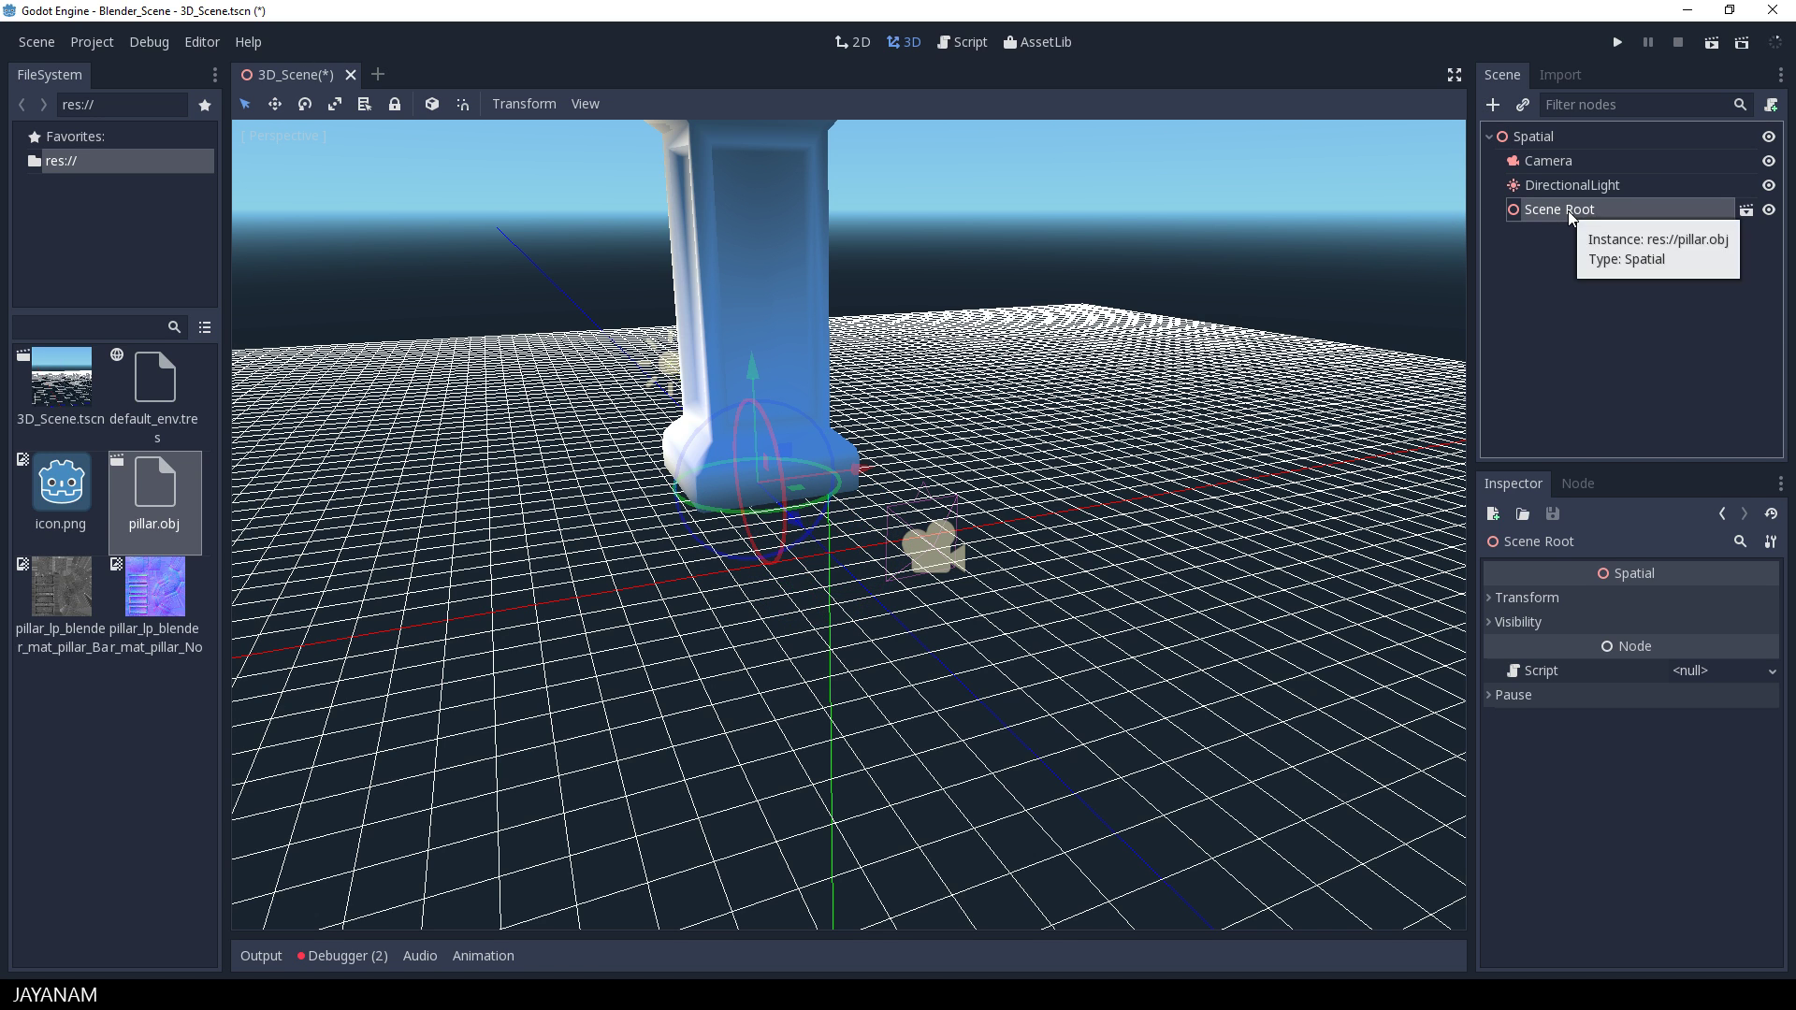
pyautogui.click(1746, 211)
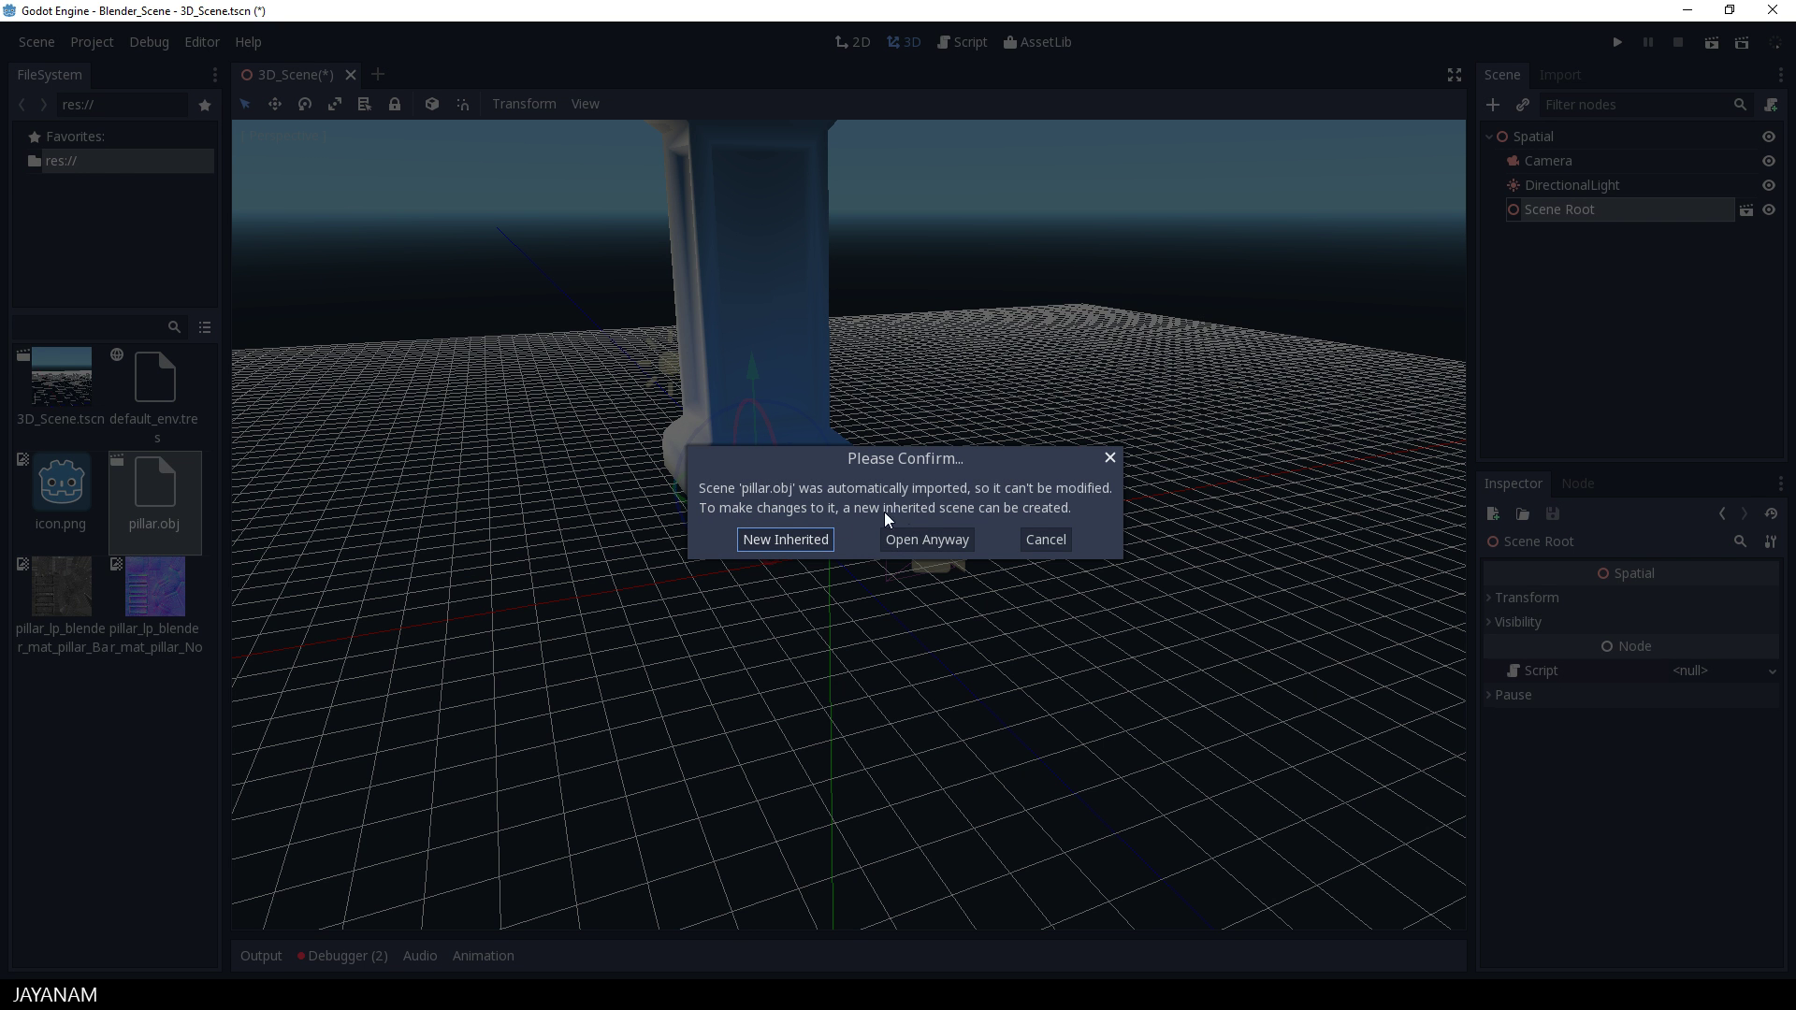
pyautogui.click(954, 542)
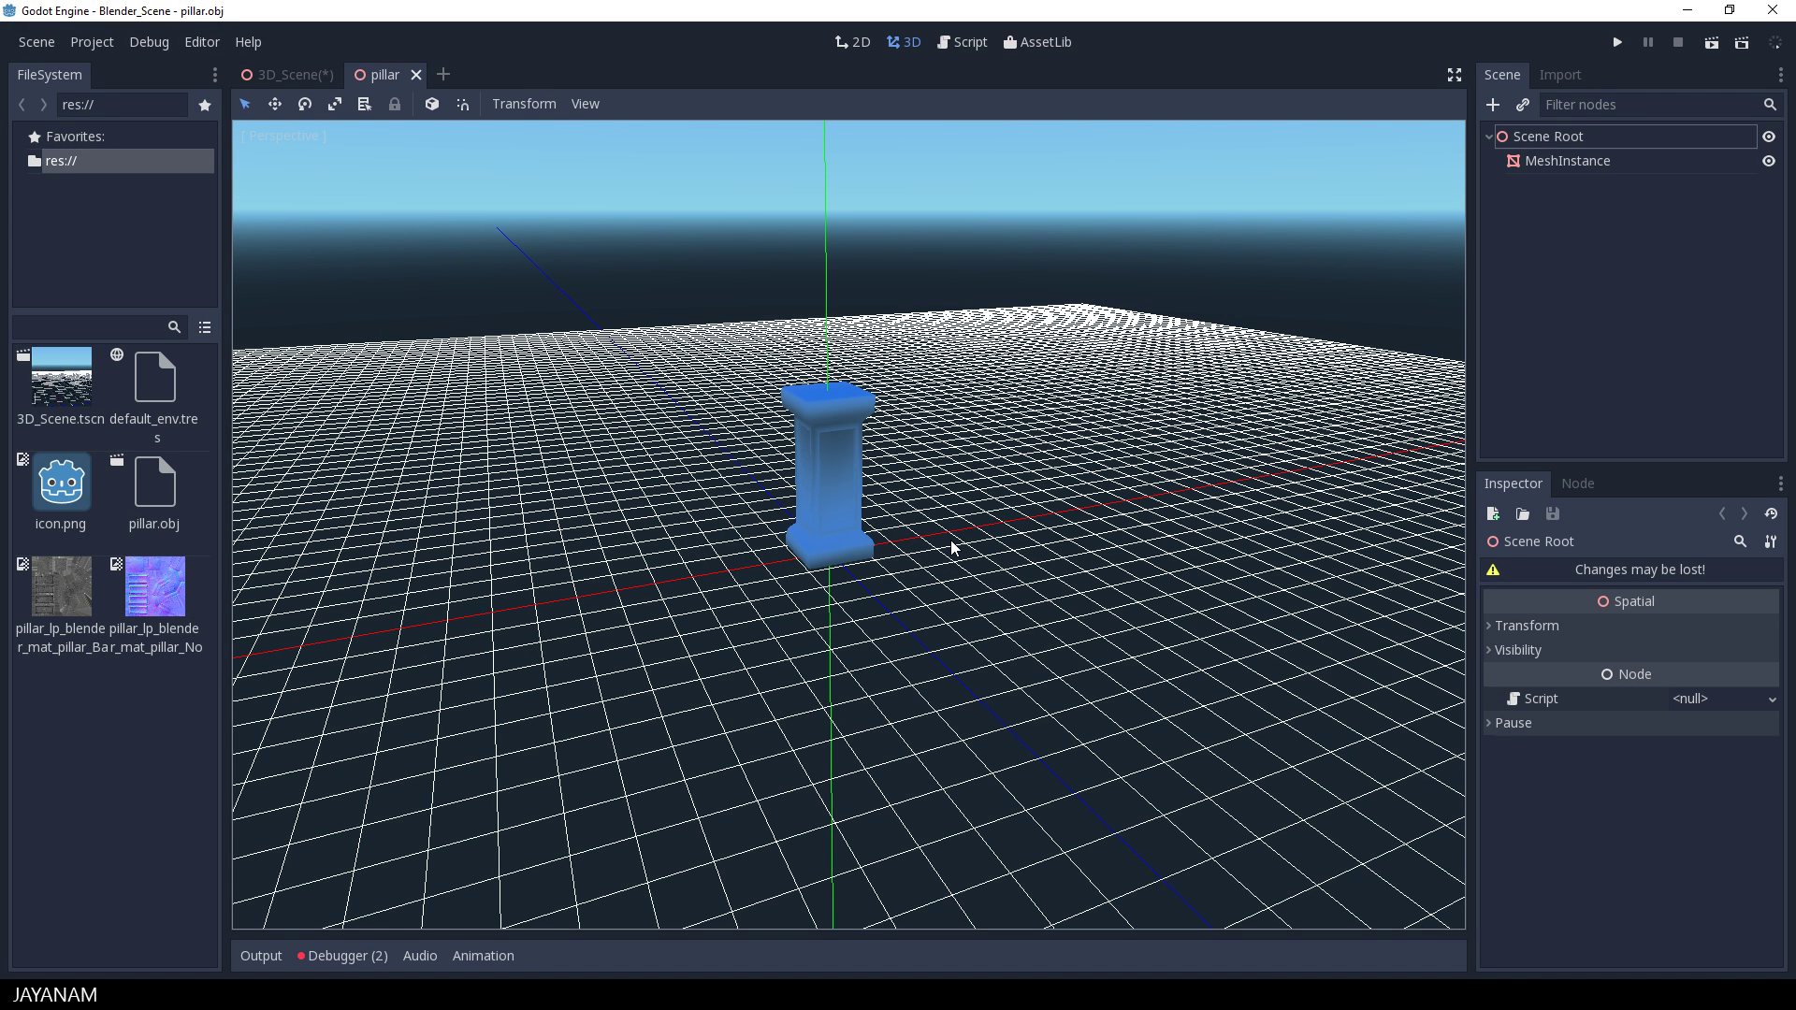
# Step: Close the pillar scene tab and delete the Scene Root node from 3D_Scene
pyautogui.click(417, 74)
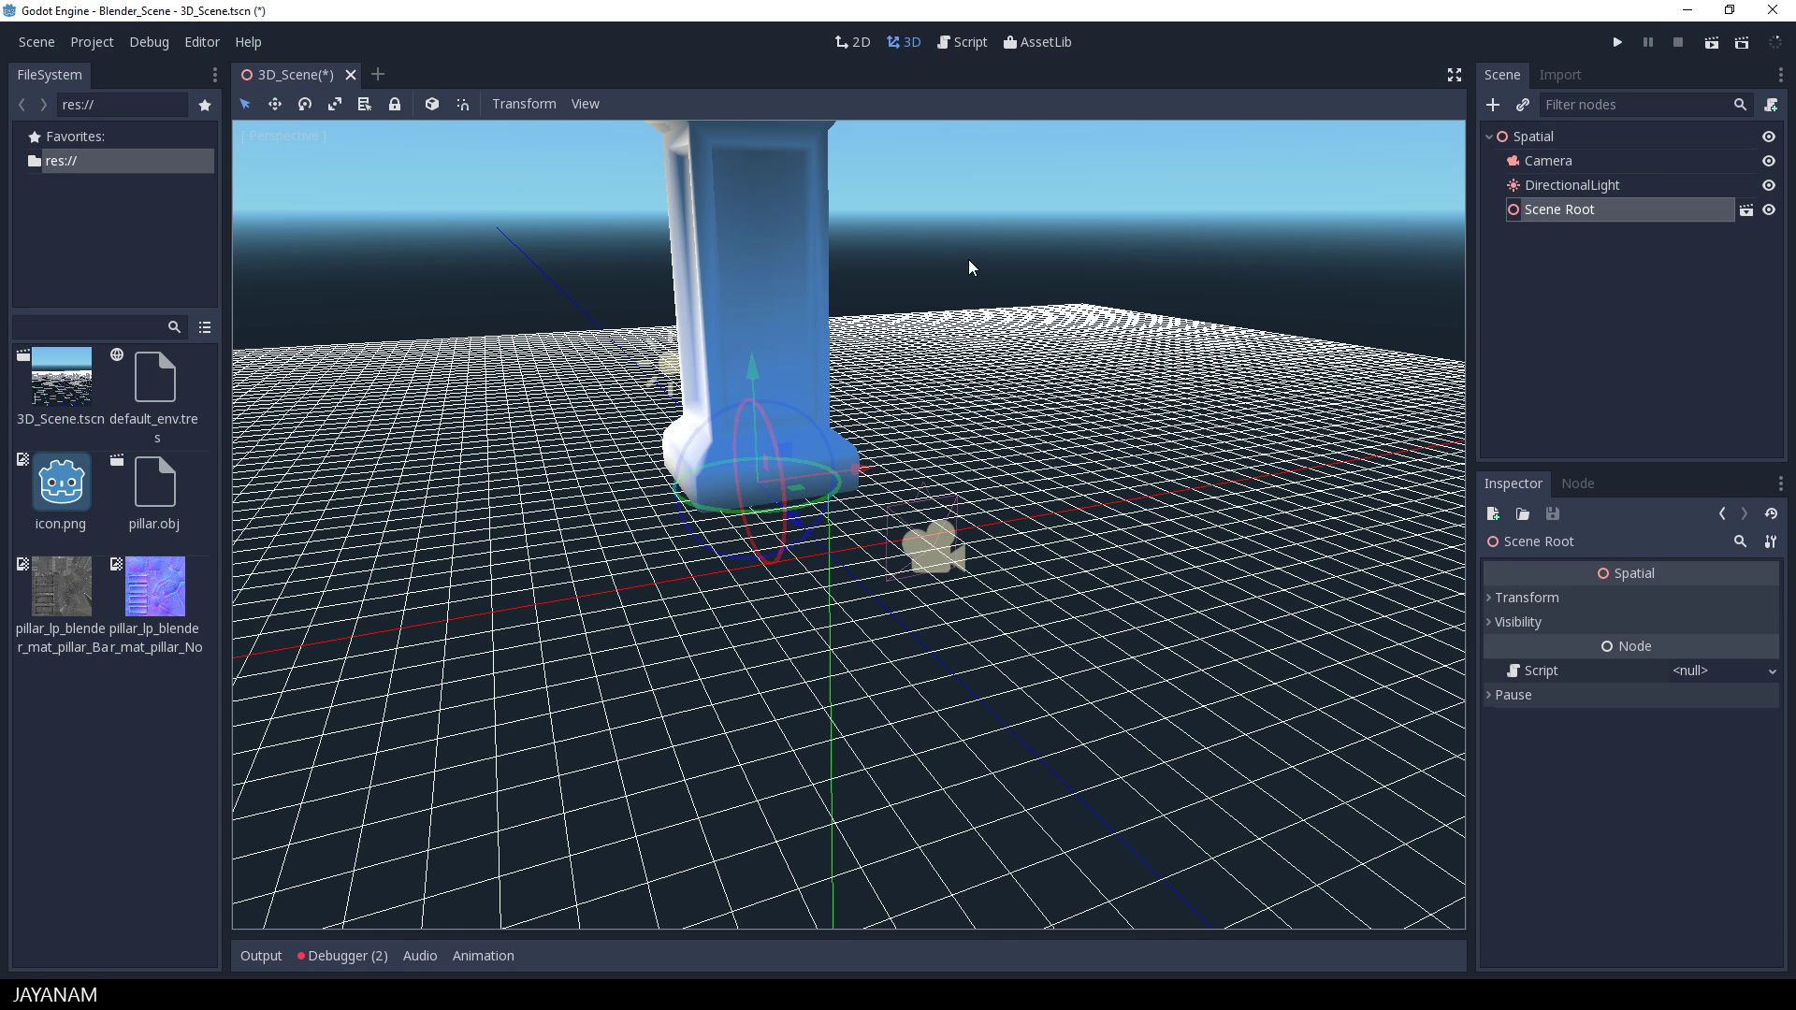
pyautogui.click(1560, 186)
pyautogui.click(1557, 208)
pyautogui.press('Delete')
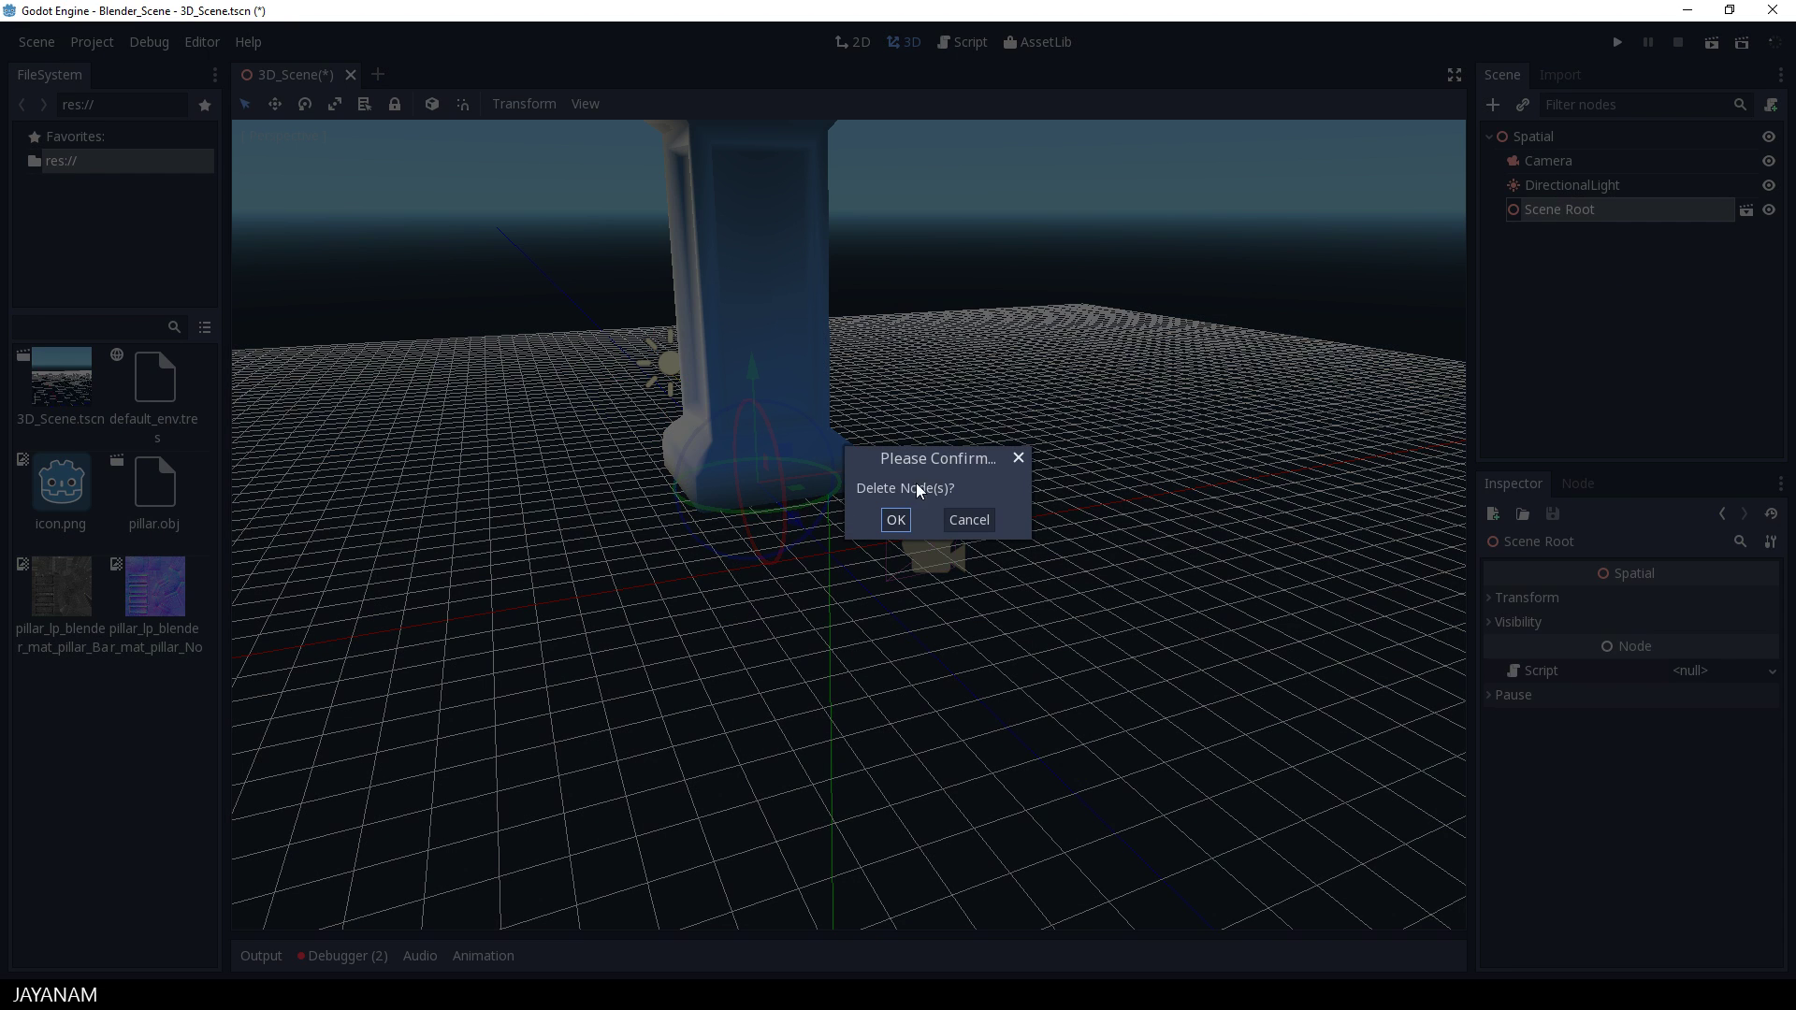
# Step: Confirm the node deletion and switch pillar.obj's Import As setting to OBJ As Mesh
pyautogui.click(895, 520)
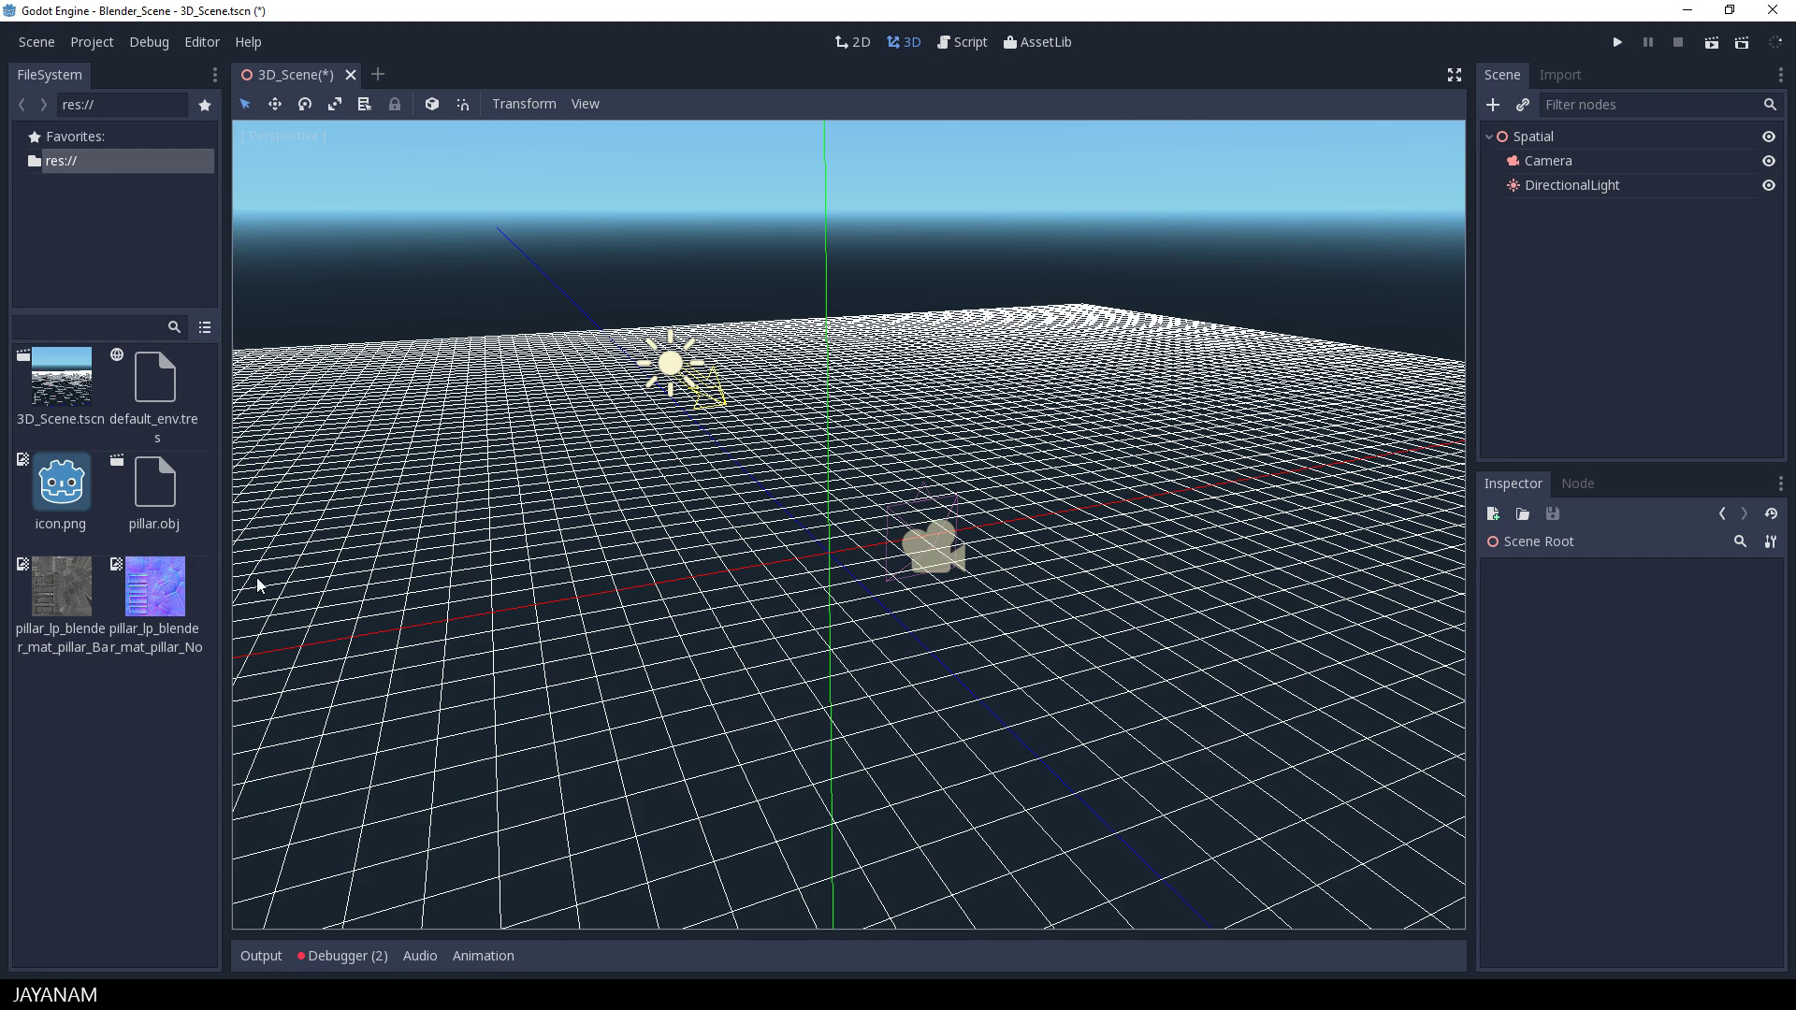
pyautogui.click(138, 494)
pyautogui.click(1563, 75)
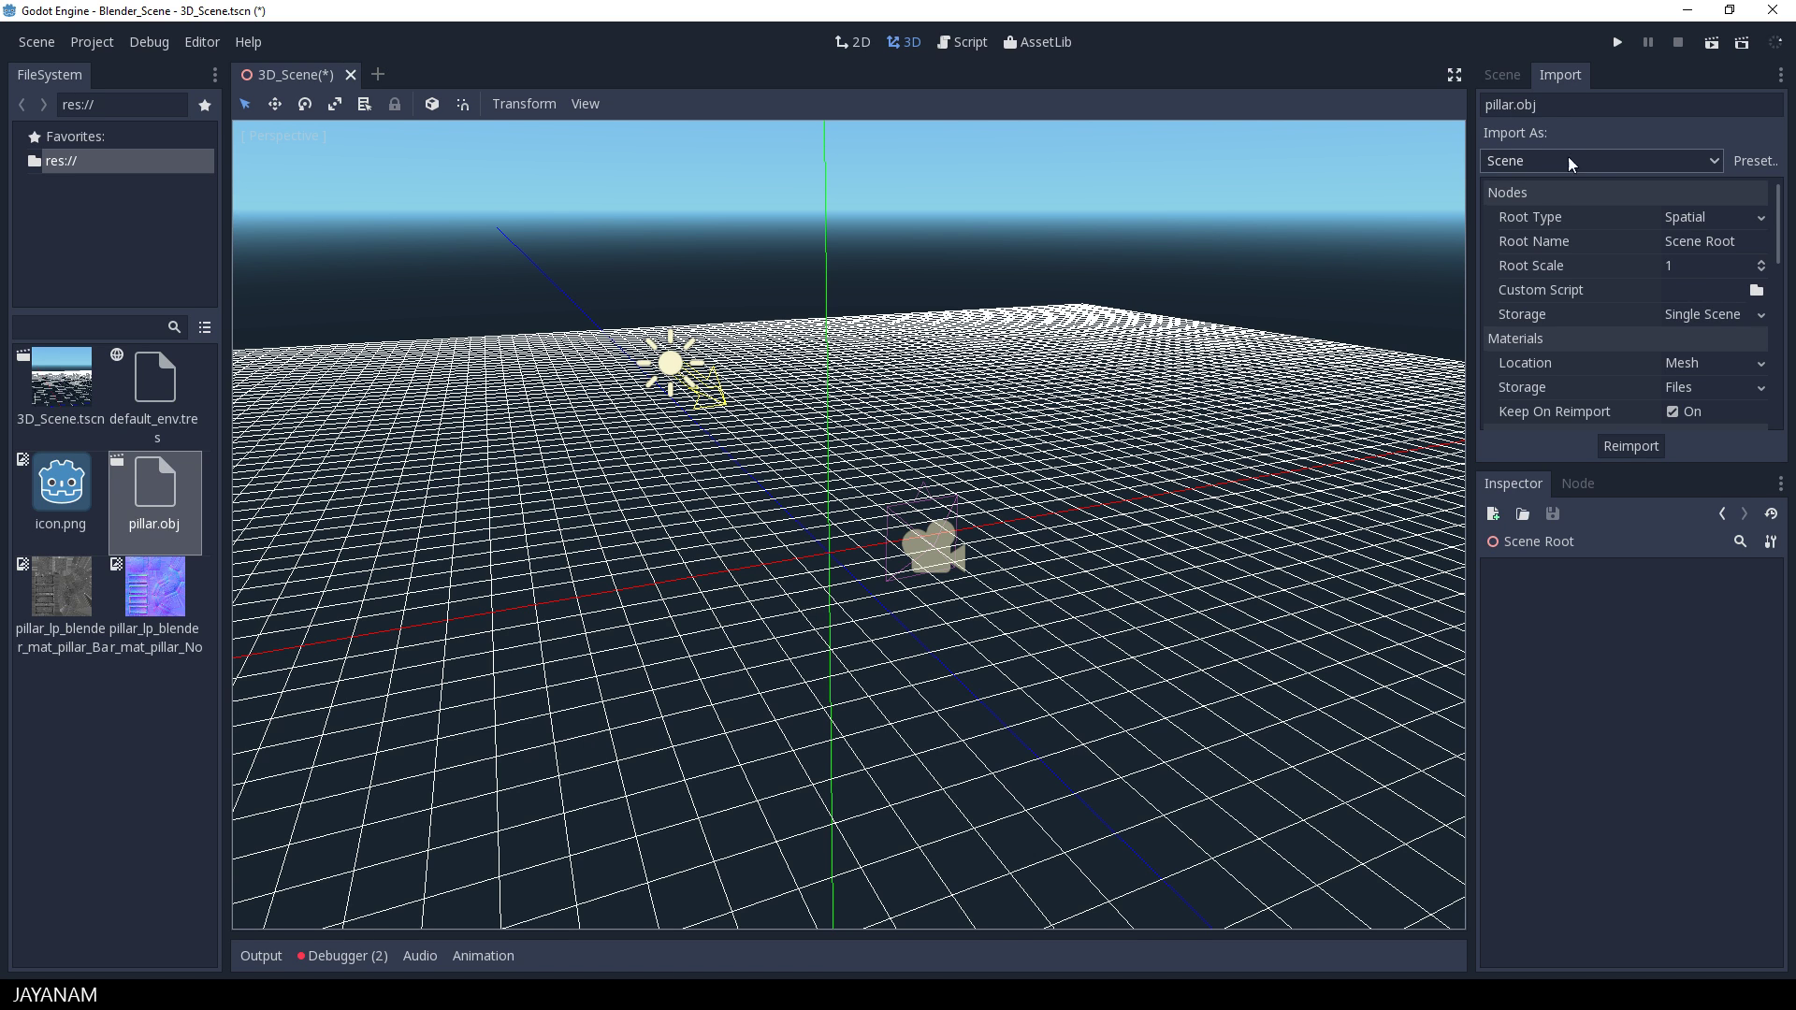
pyautogui.click(1718, 165)
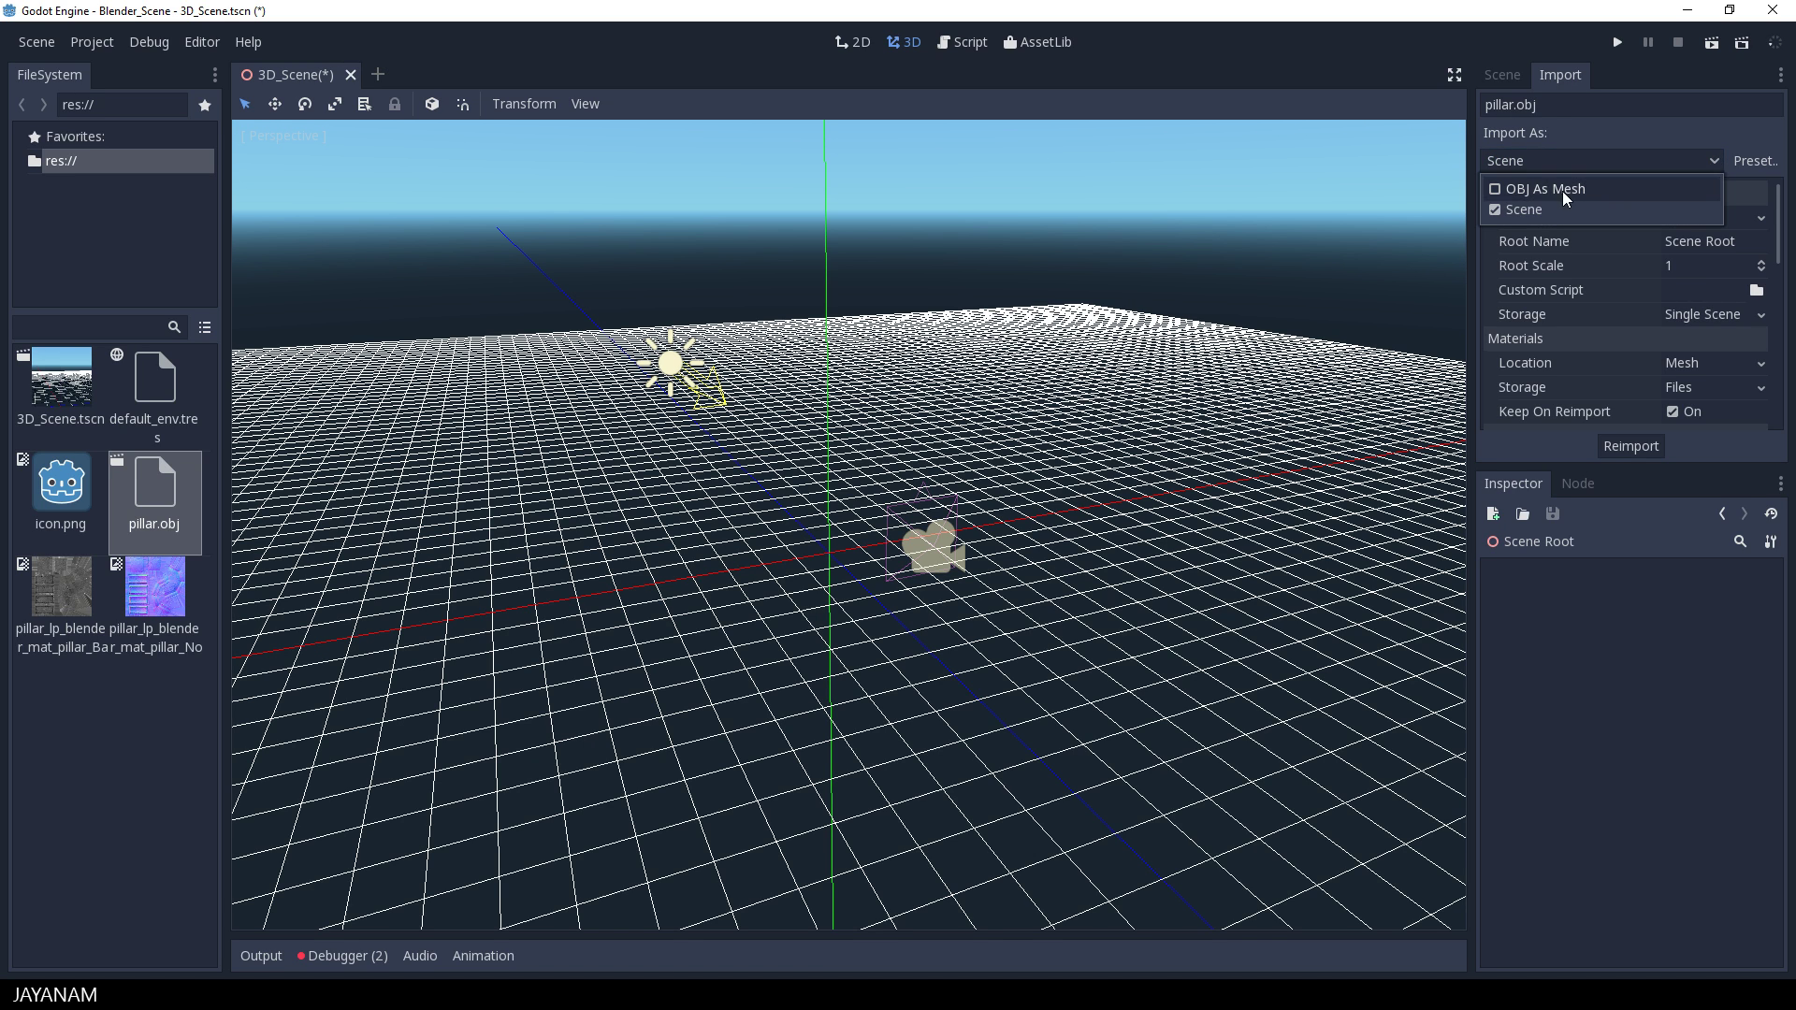
pyautogui.click(1497, 188)
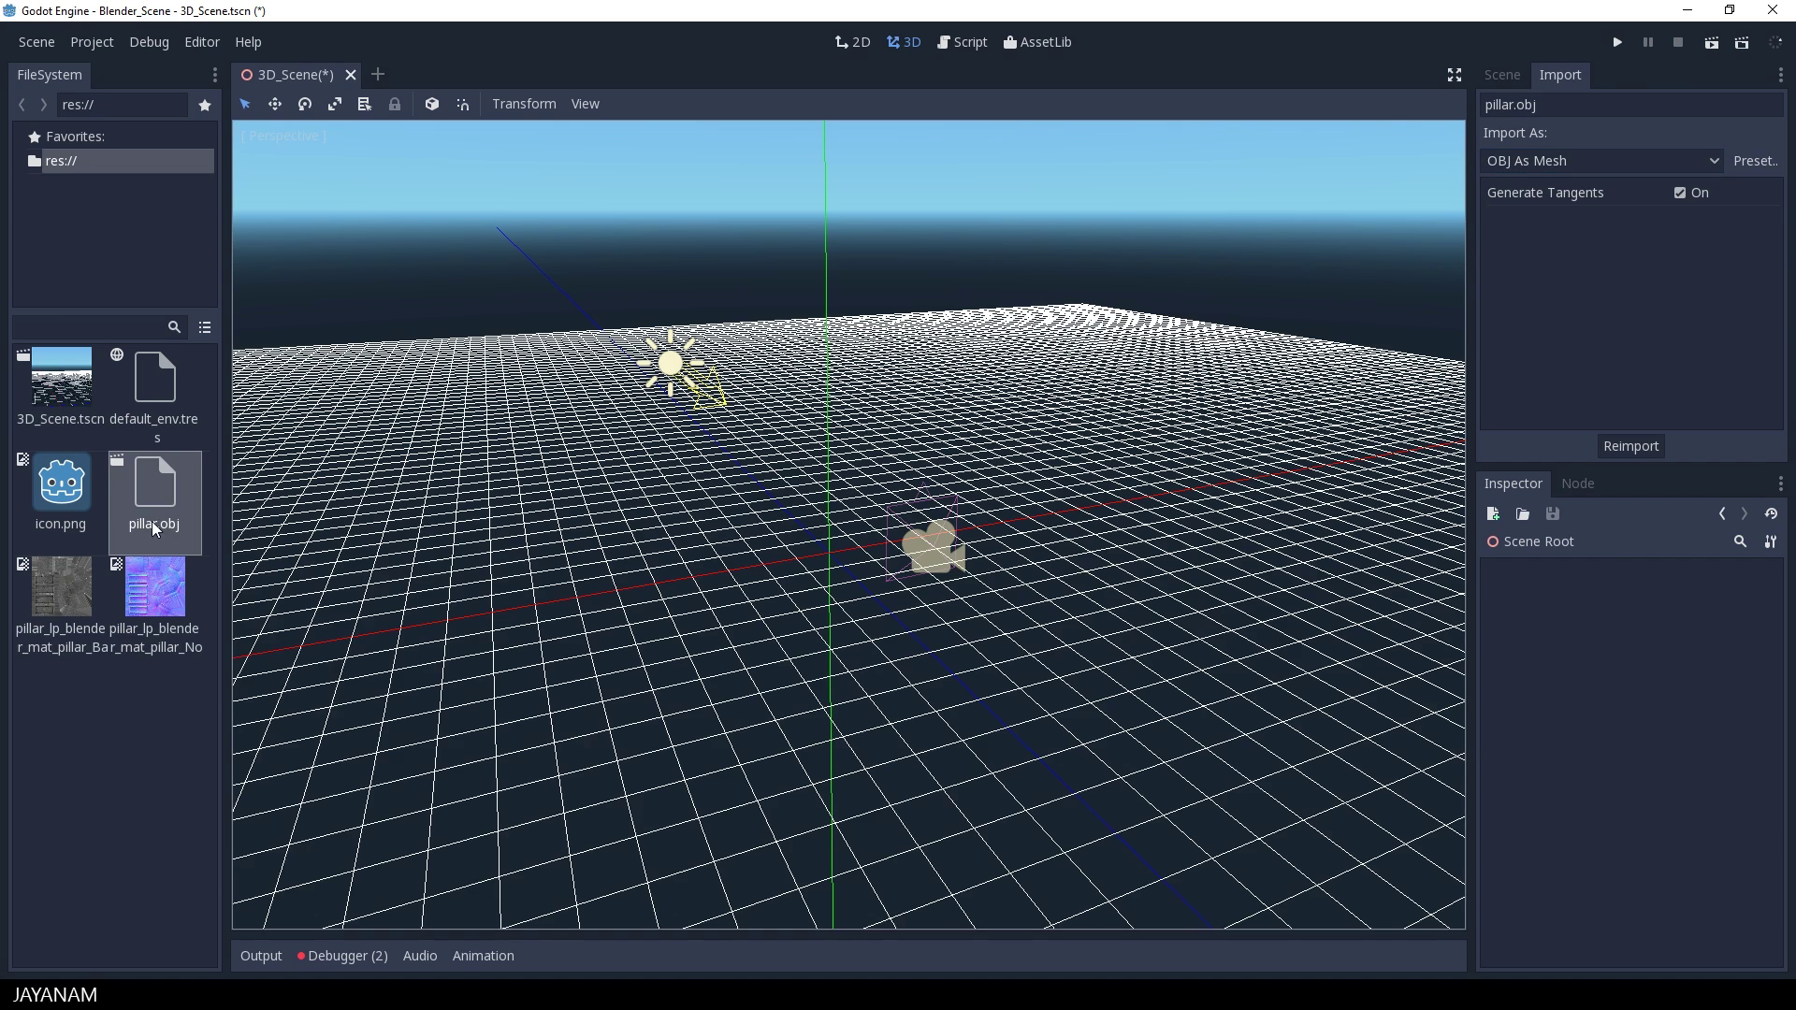
# Step: Reimport pillar.obj and drop it into the viewport as a MeshInstance
pyautogui.click(1604, 234)
pyautogui.moveTo(143, 491); pyautogui.dragTo(804, 519)
pyautogui.moveTo(980, 503); pyautogui.dragTo(1207, 494, button='middle')
# Step: Set the pillar MeshInstance's Translation to 0, 0, 0
pyautogui.click(1556, 211)
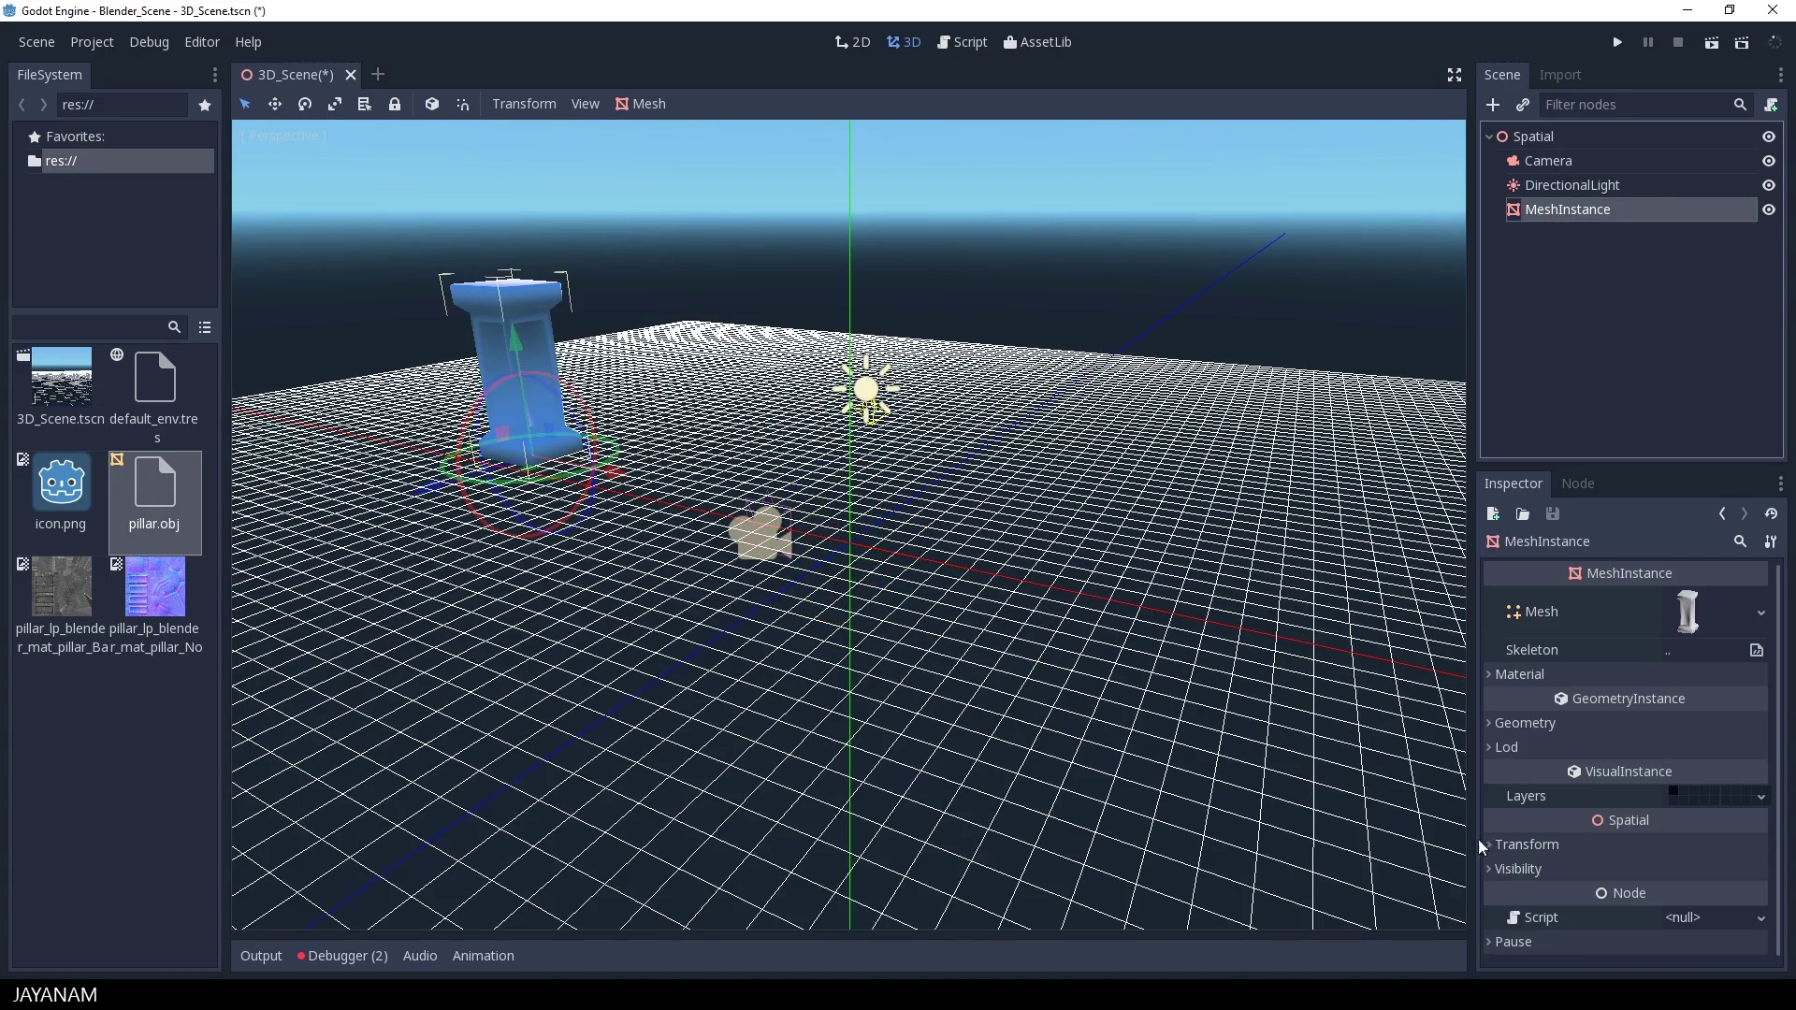
pyautogui.click(1524, 846)
pyautogui.click(1688, 894)
pyautogui.write('0')
pyautogui.press('Tab')
pyautogui.write('0')
pyautogui.press('Tab')
pyautogui.write('0')
# Step: Rotate the pillar about 43° around its vertical Y axis
pyautogui.scroll(3, 1090, 621)
pyautogui.moveTo(1091, 620); pyautogui.dragTo(901, 606, button='middle')
pyautogui.moveTo(900, 606); pyautogui.dragTo(966, 589)
pyautogui.moveTo(966, 589); pyautogui.dragTo(1028, 577, button='middle')
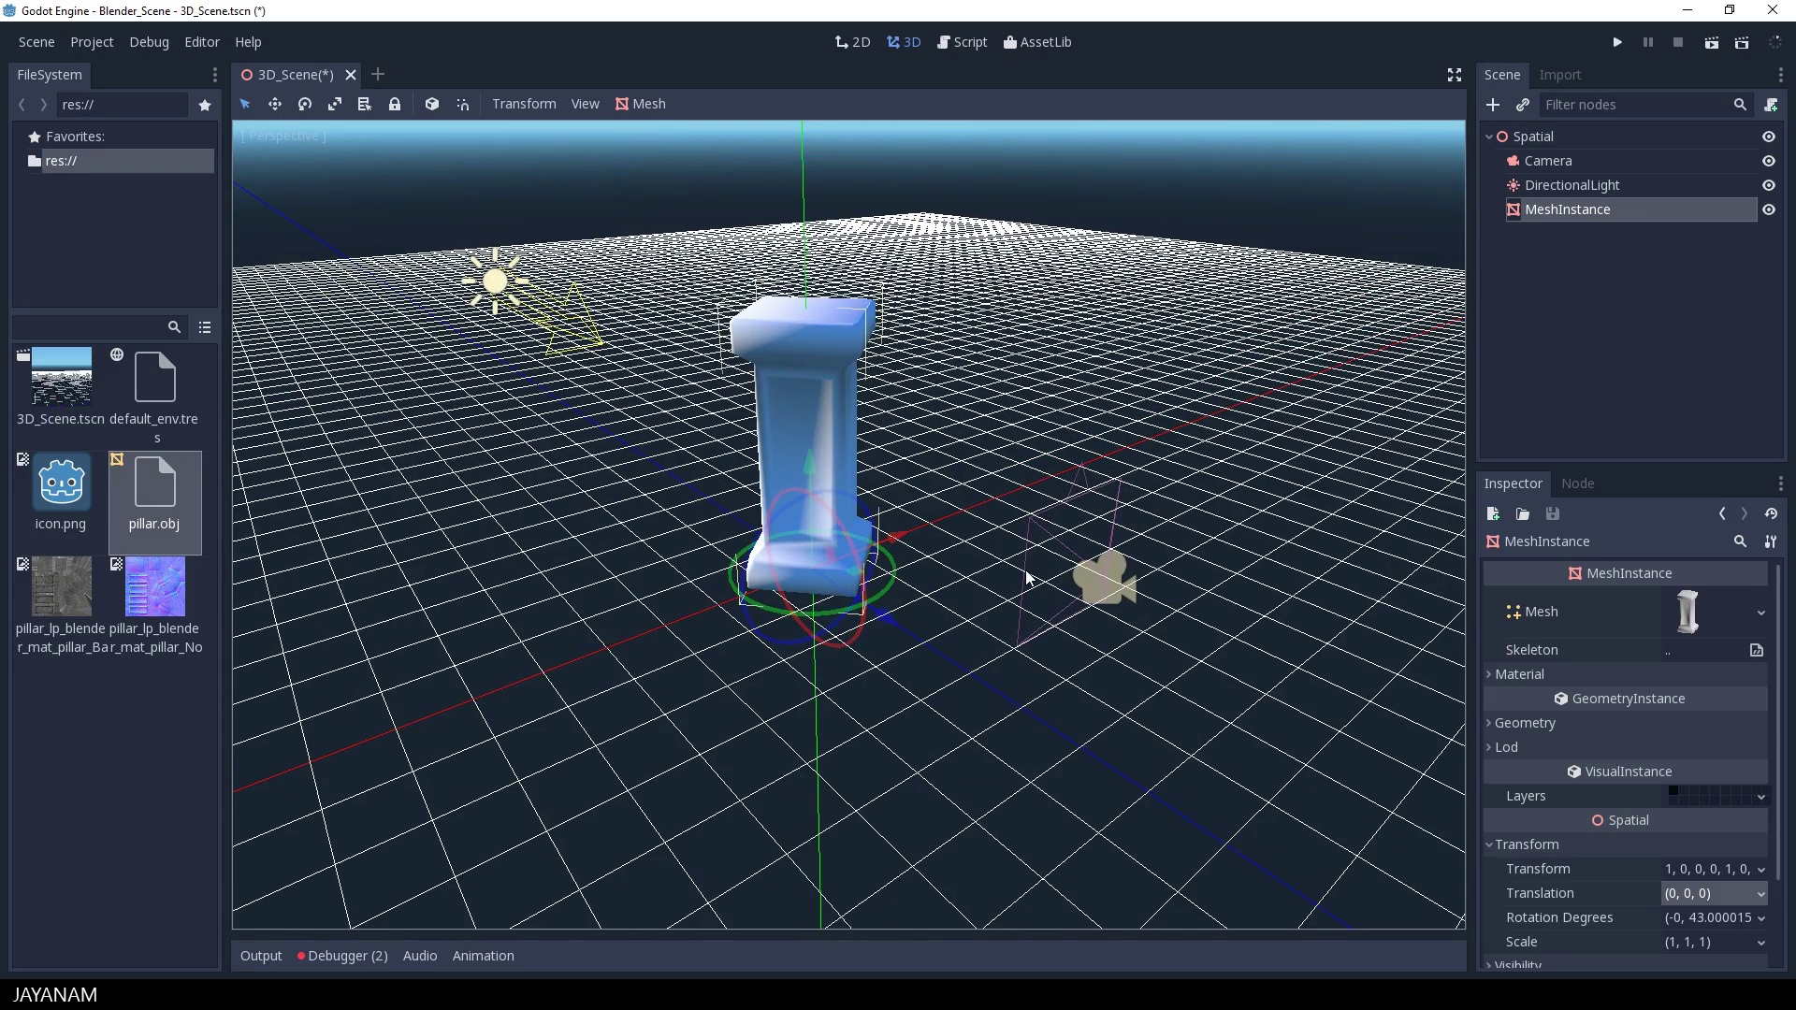
# Step: Move the Camera lower-left so it frames the whole pillar, checking with Preview
pyautogui.click(1538, 160)
pyautogui.click(1418, 140)
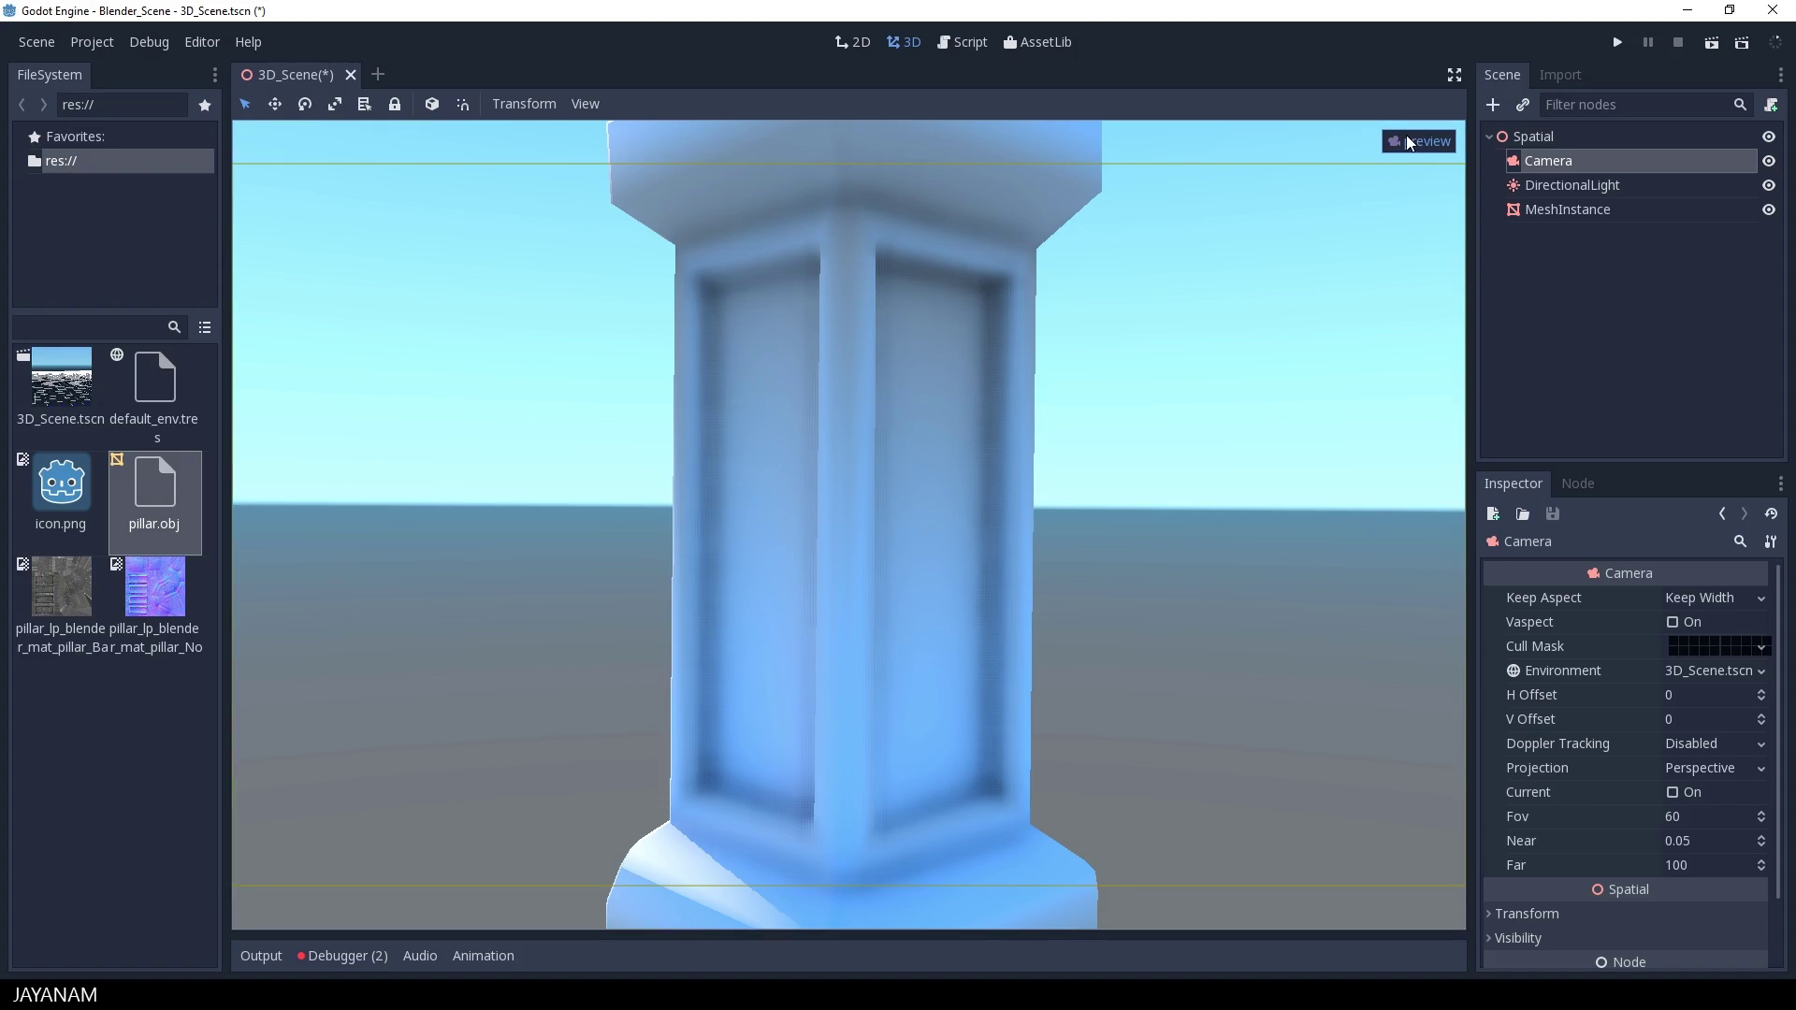
pyautogui.click(1411, 141)
pyautogui.scroll(-3, 1187, 373)
pyautogui.moveTo(1187, 373); pyautogui.dragTo(715, 584, button='middle')
pyautogui.moveTo(716, 584); pyautogui.dragTo(598, 654)
pyautogui.click(1417, 142)
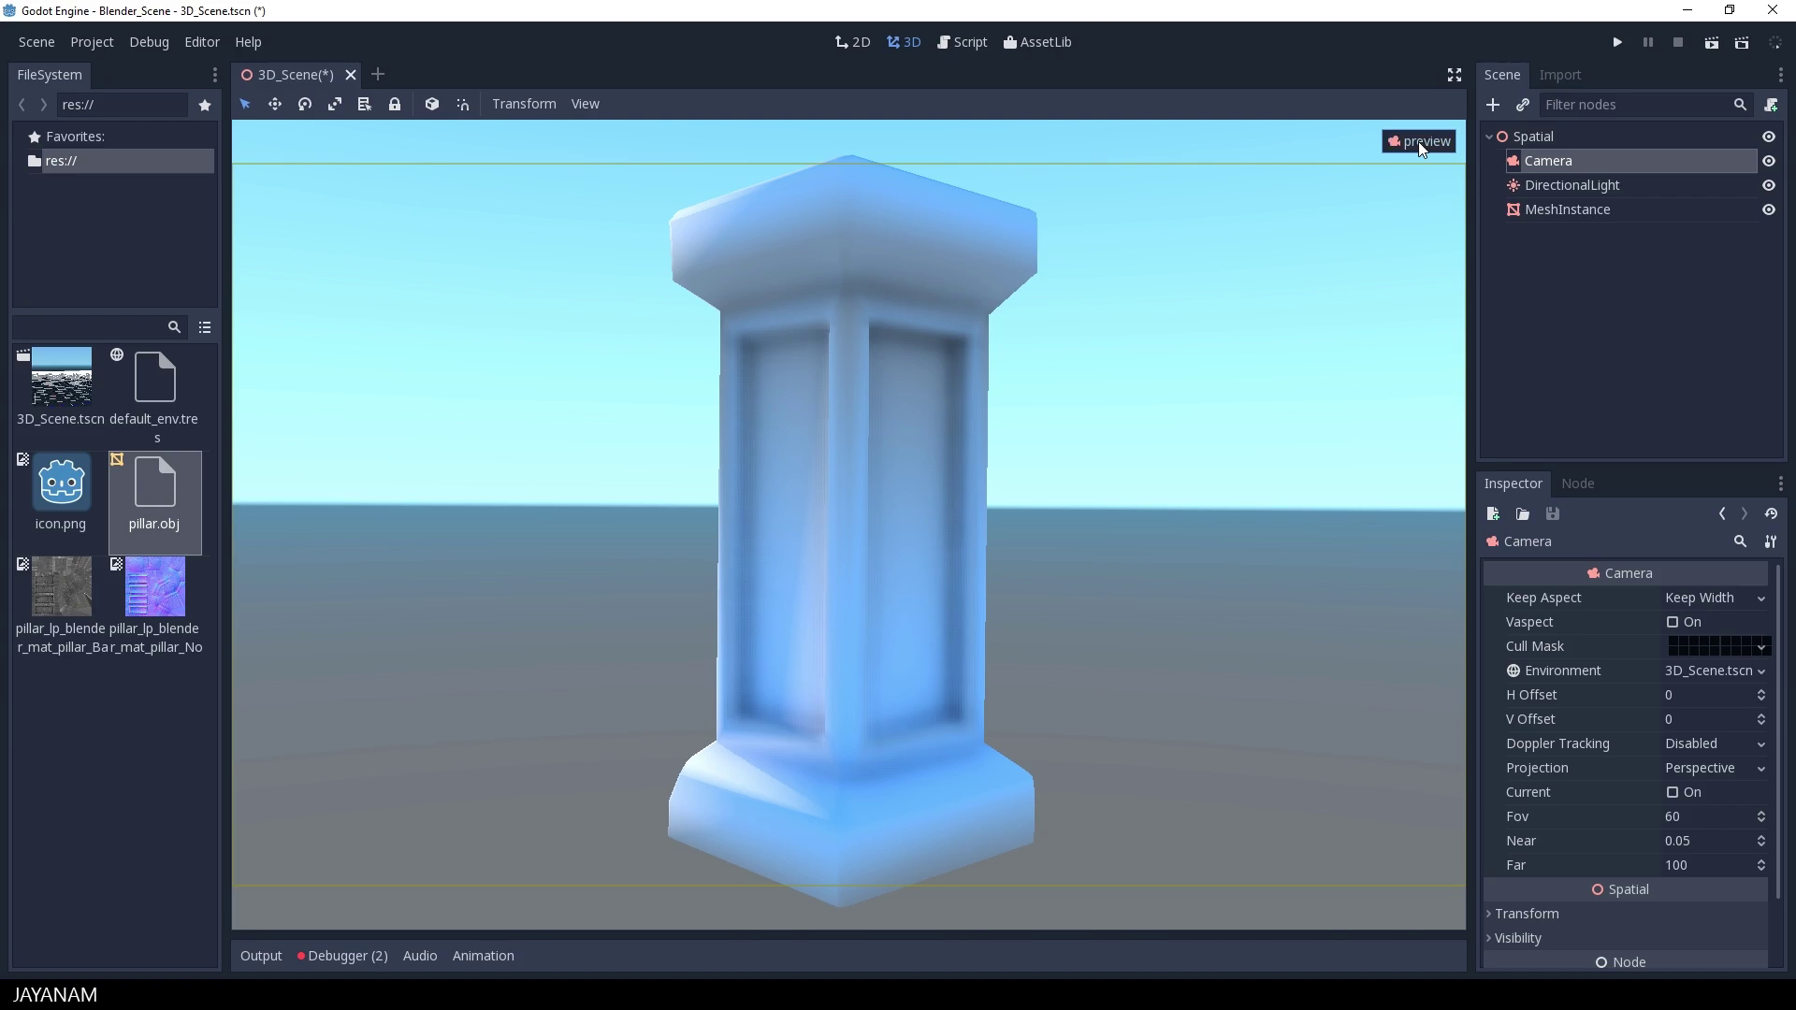
pyautogui.click(1418, 142)
pyautogui.moveTo(1076, 439); pyautogui.dragTo(932, 452, button='middle')
pyautogui.scroll(2, 932, 452)
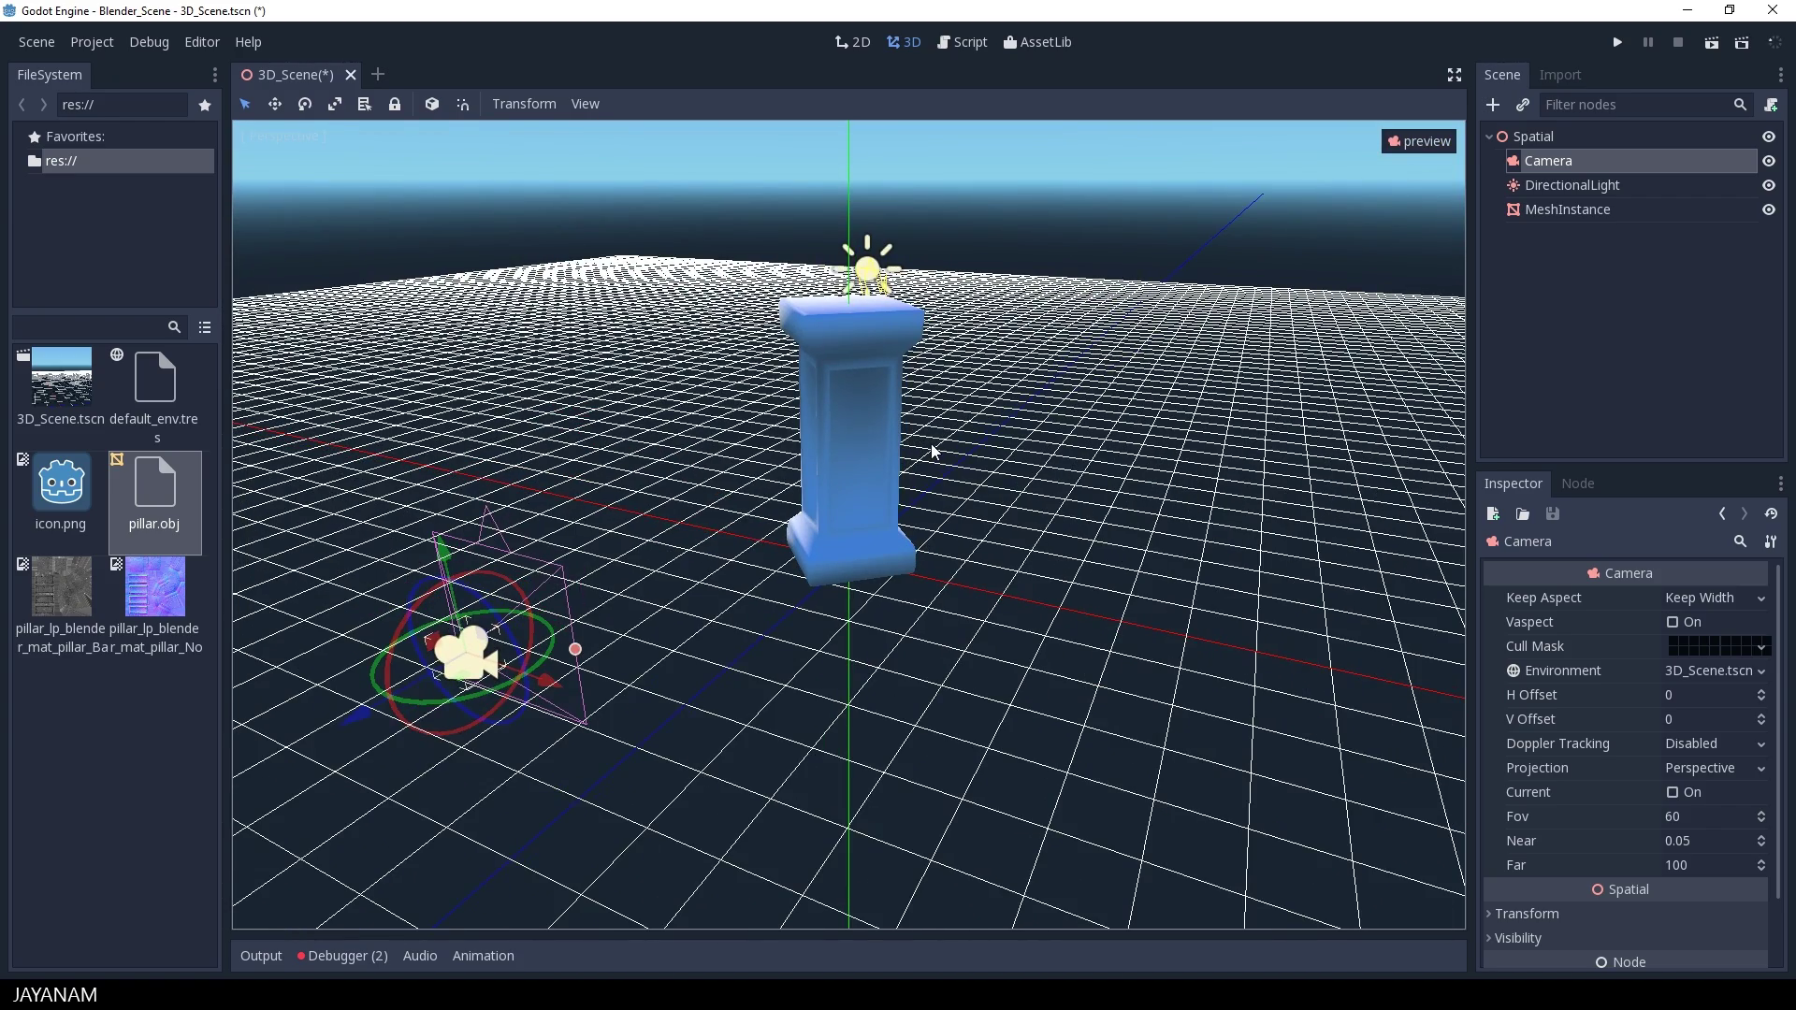
# Step: Rename the MeshInstance node to Pillar
pyautogui.click(1553, 209)
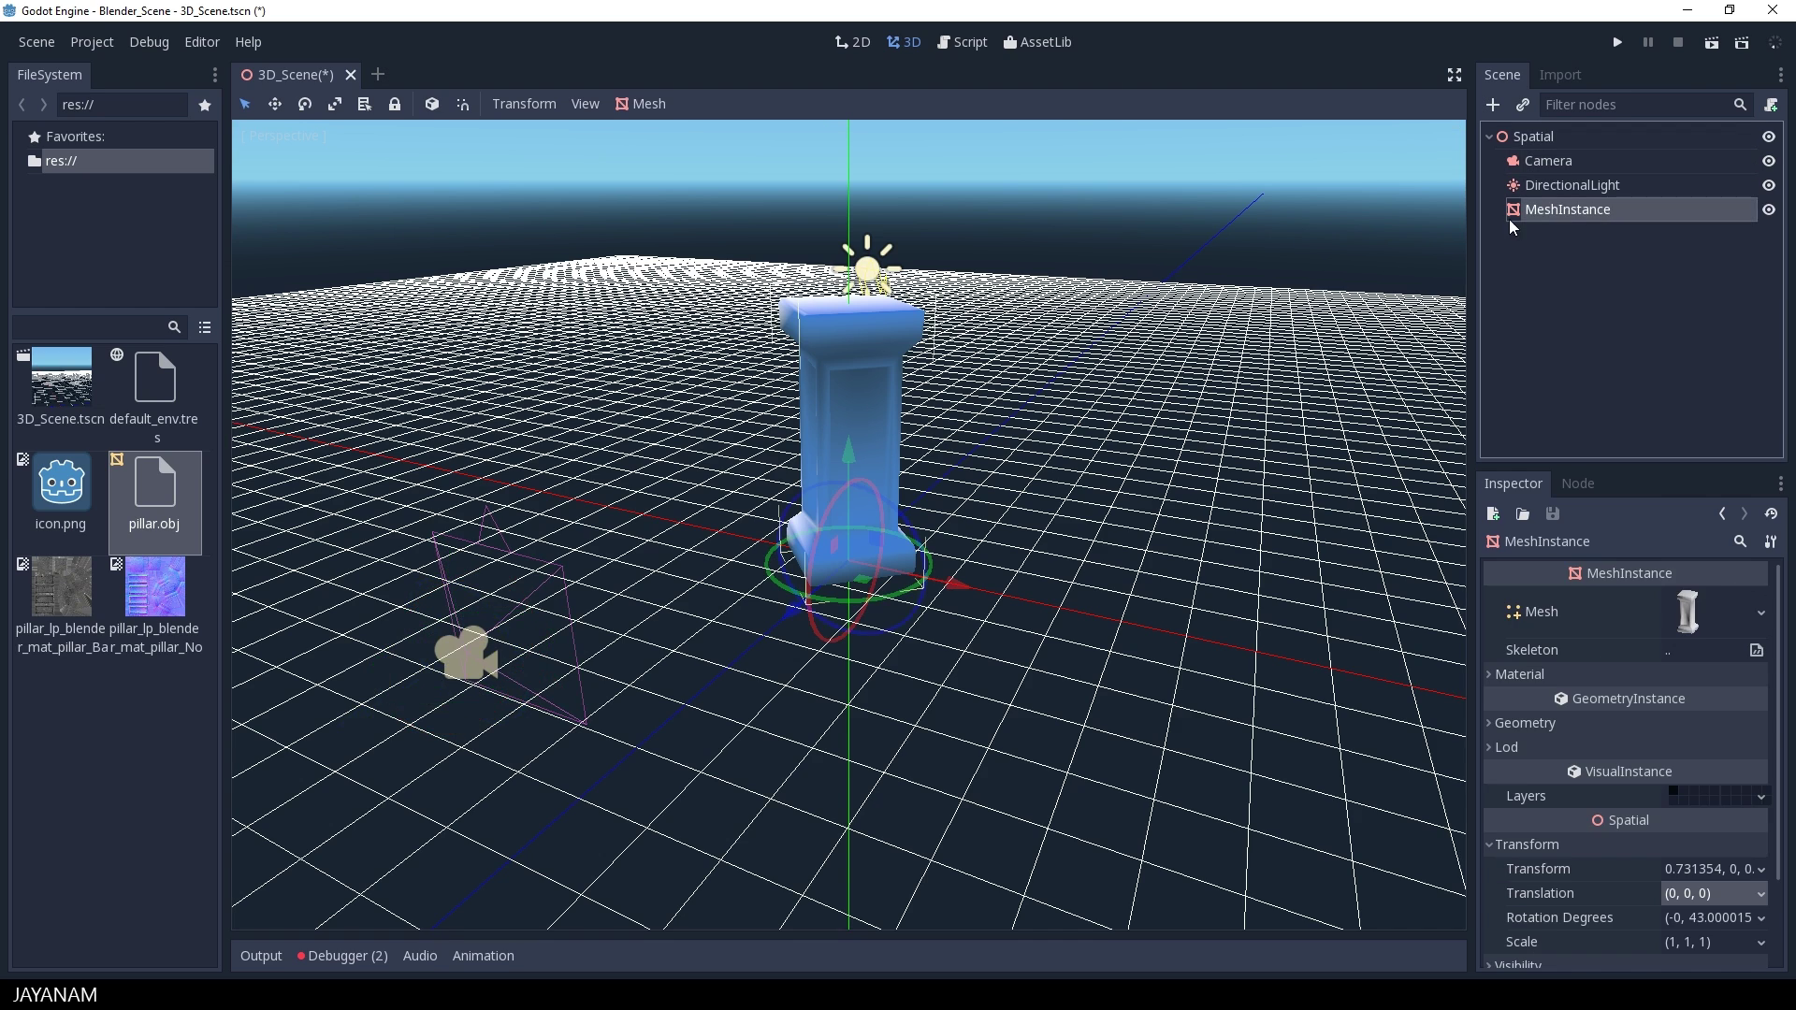
pyautogui.click(1566, 207)
pyautogui.write('Pillar')
pyautogui.press('Return')
# Step: Give material slot 0 a new SpatialMaterial with the BaseColor PNG as its albedo texture
pyautogui.click(1487, 674)
pyautogui.click(1761, 699)
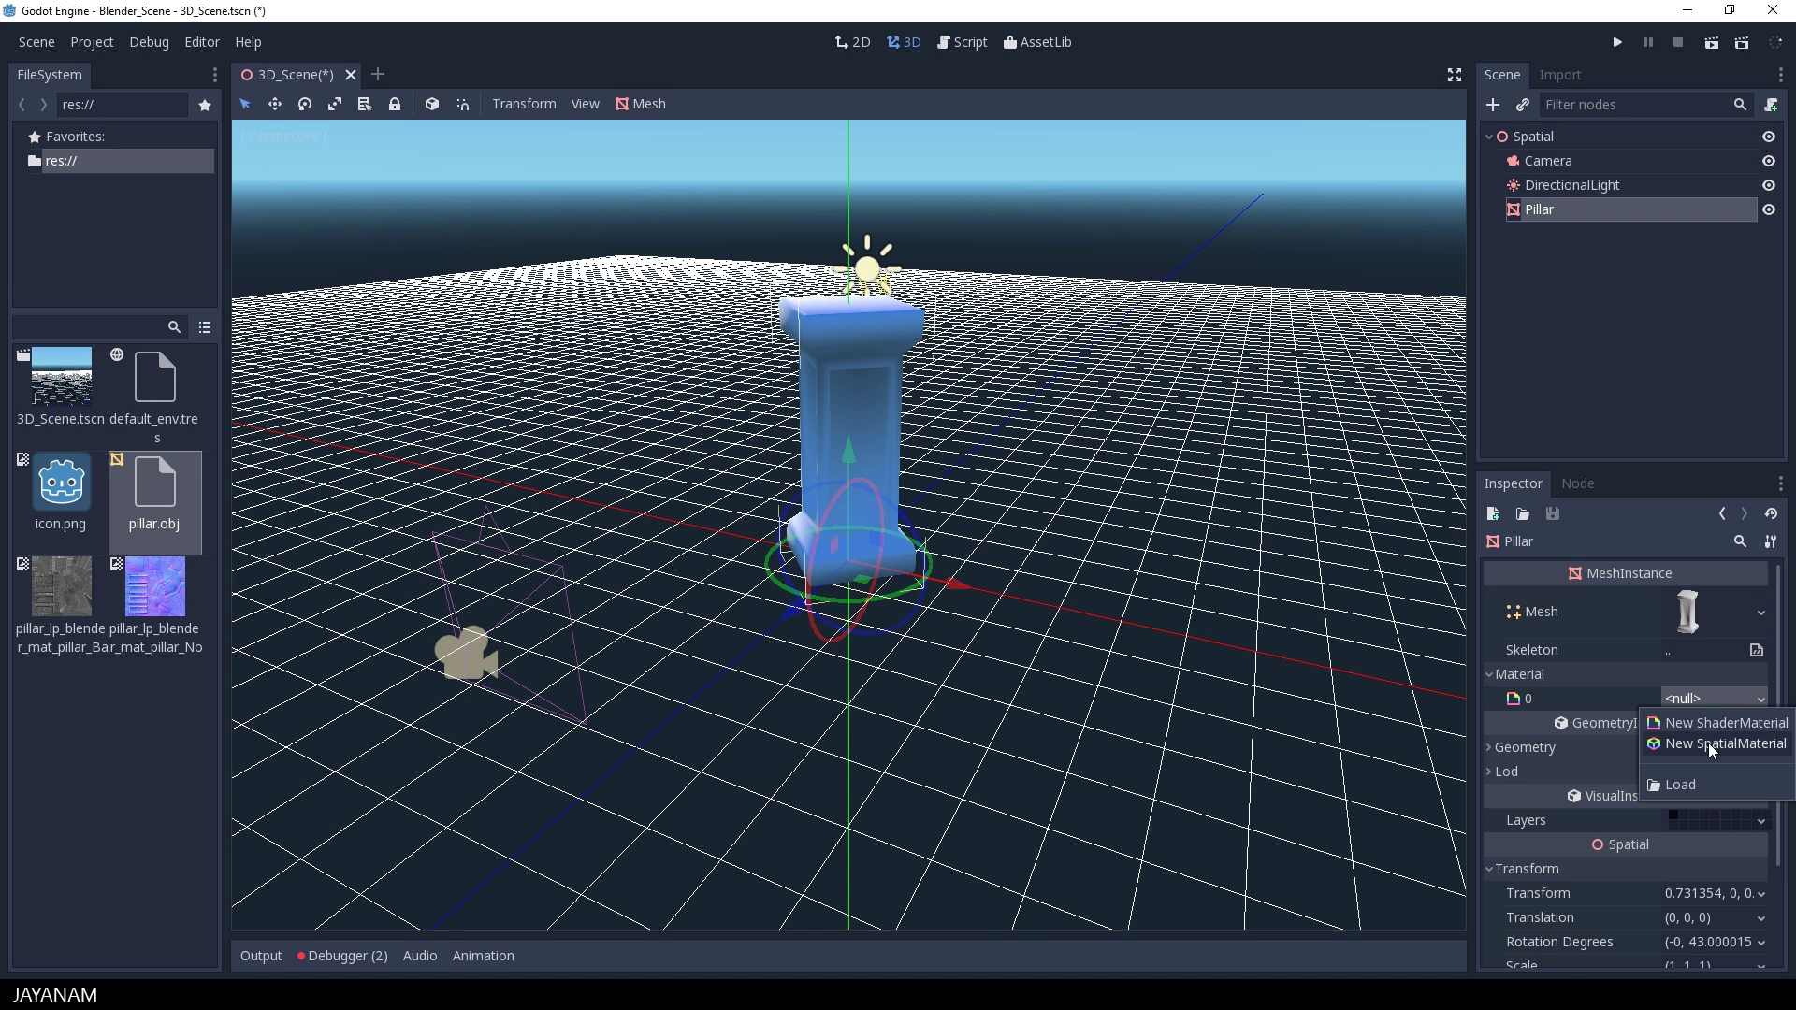
pyautogui.click(1708, 742)
pyautogui.click(1762, 716)
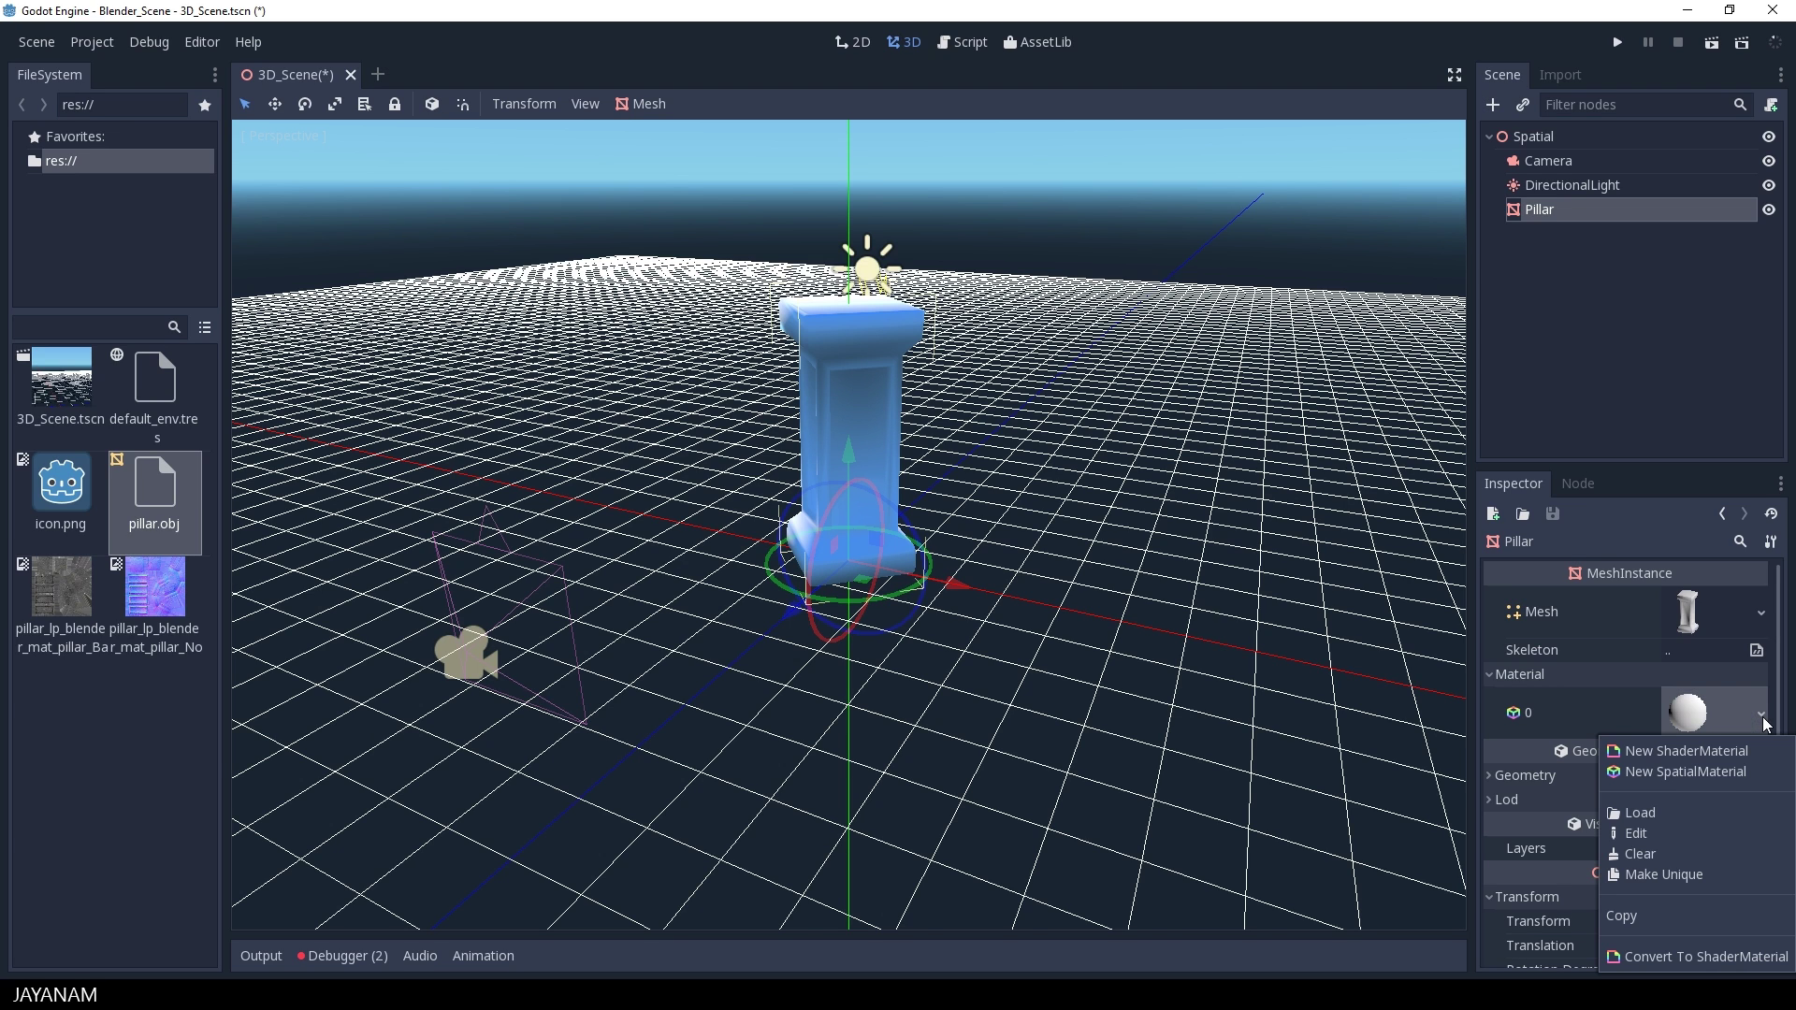
pyautogui.click(1633, 833)
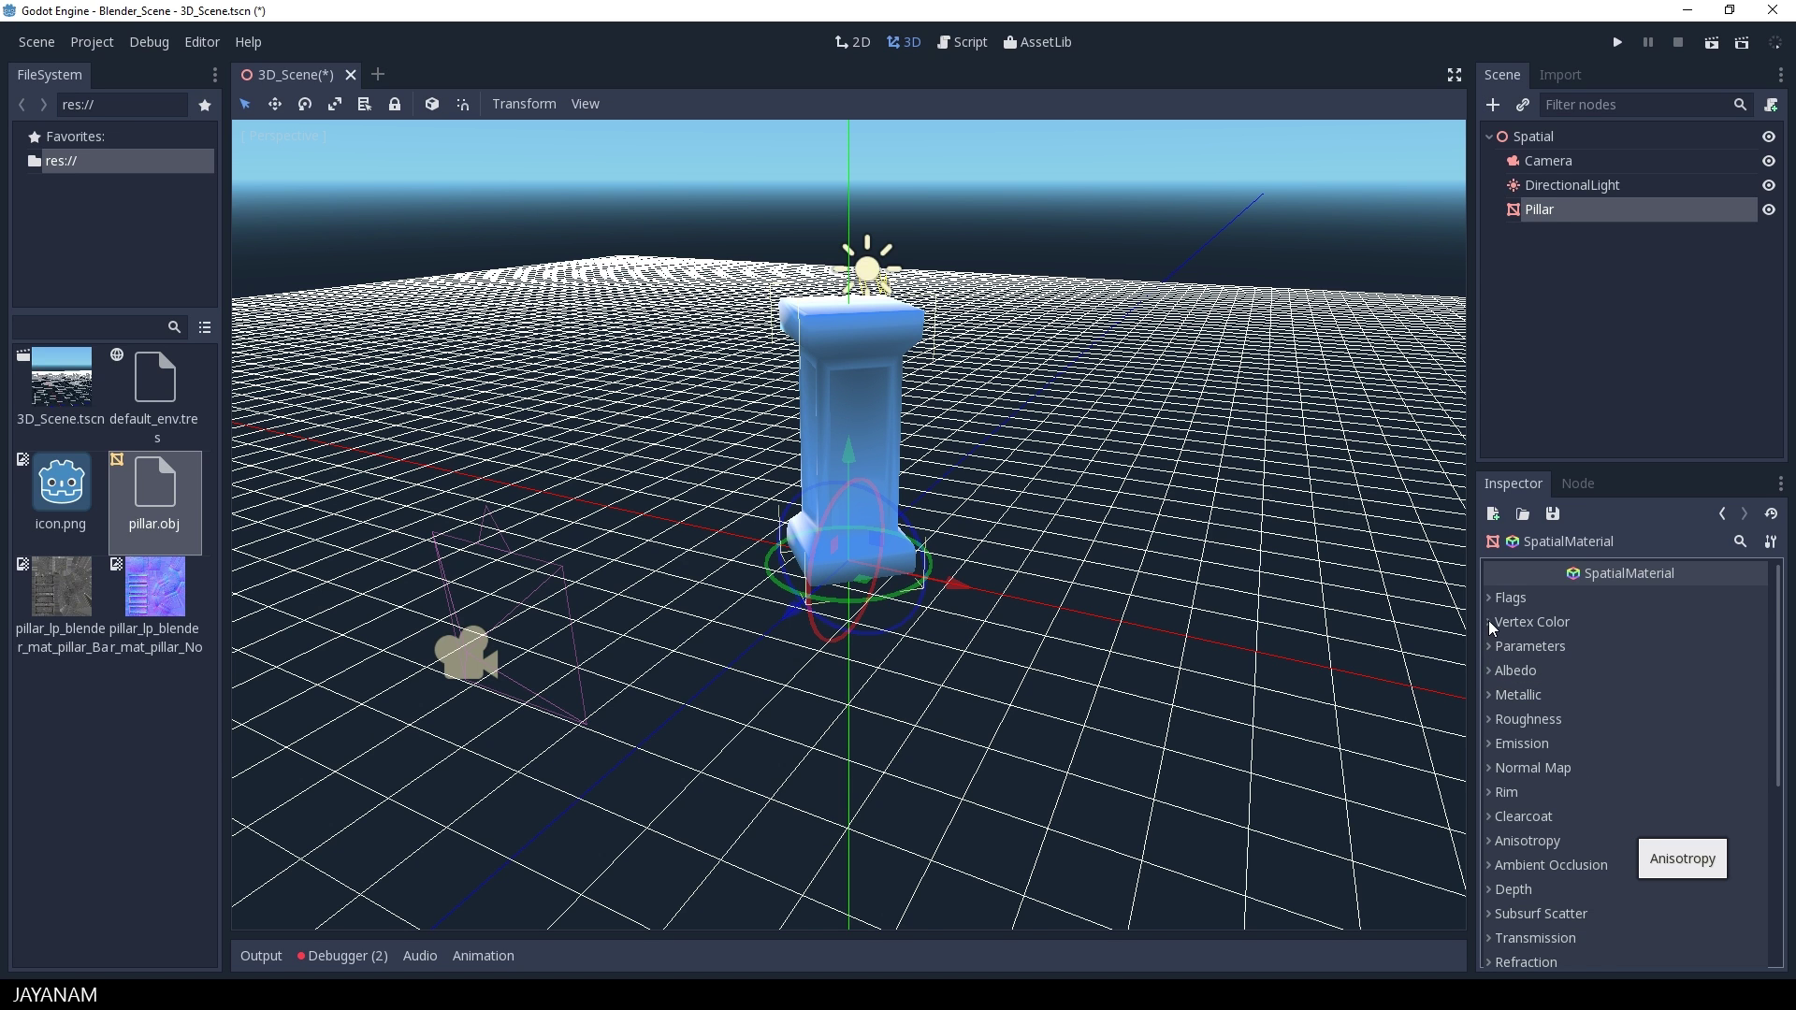
pyautogui.click(1513, 672)
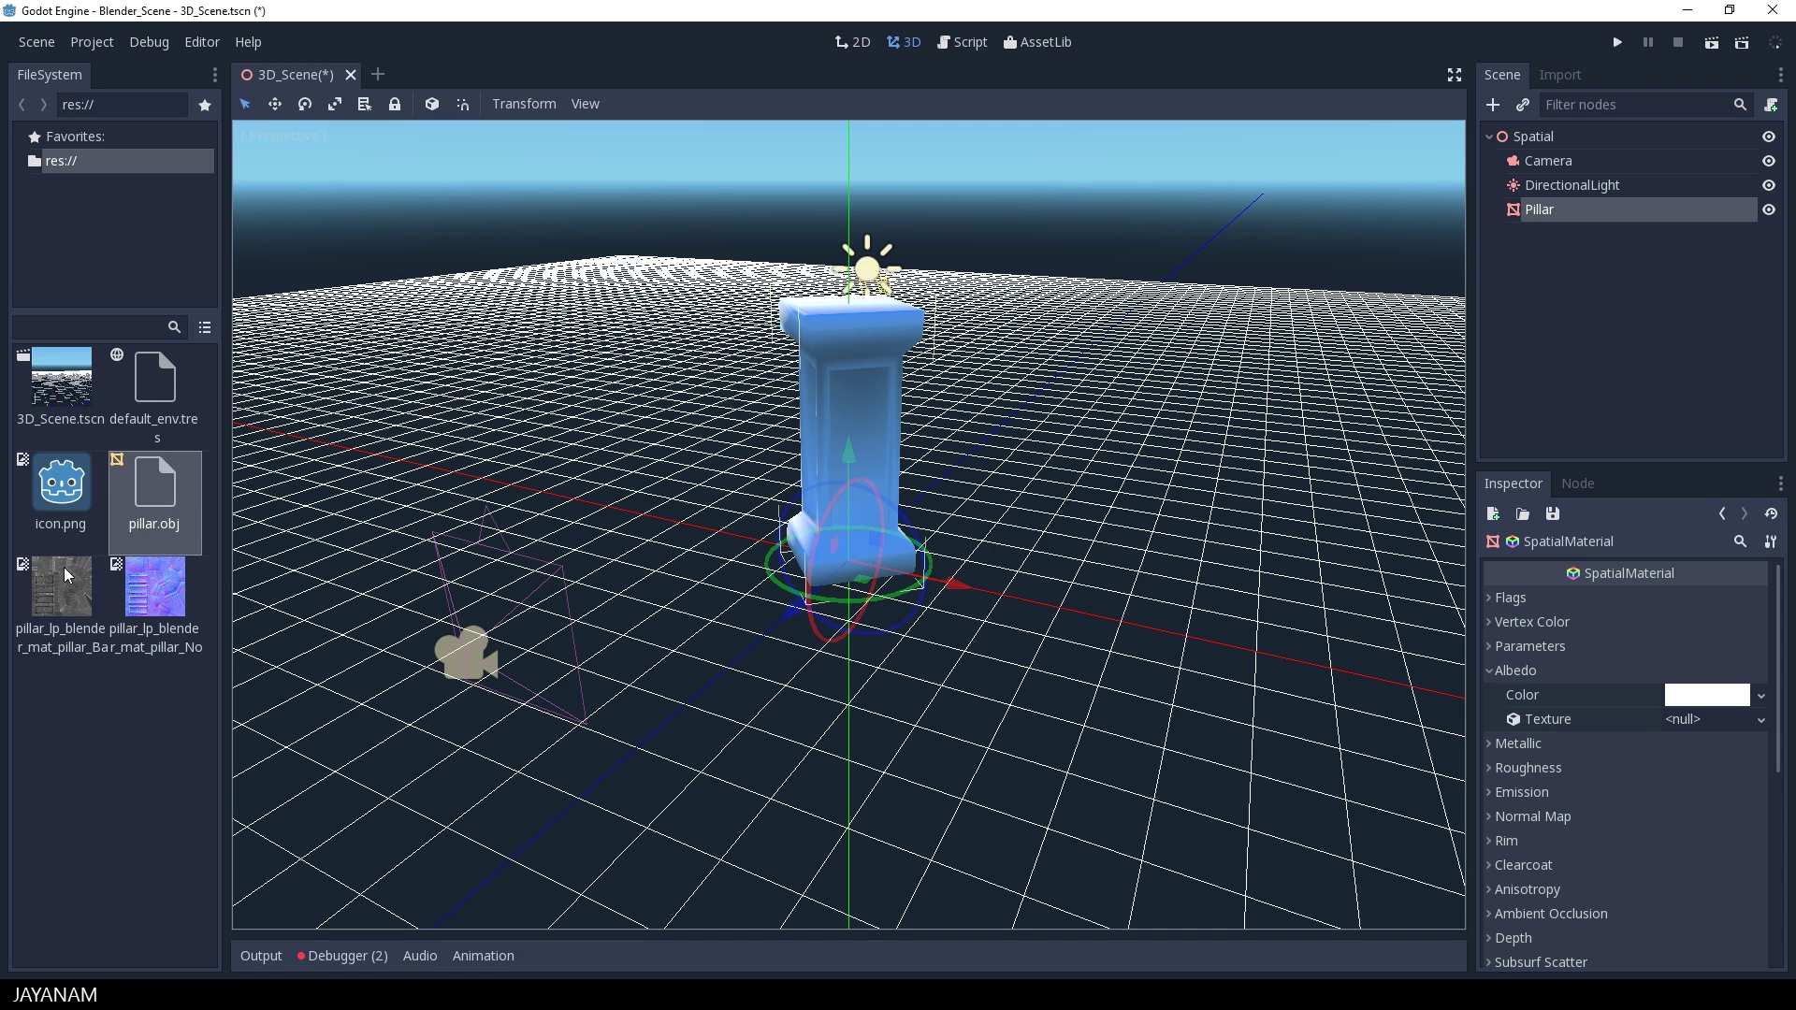
pyautogui.moveTo(48, 586); pyautogui.dragTo(1689, 724)
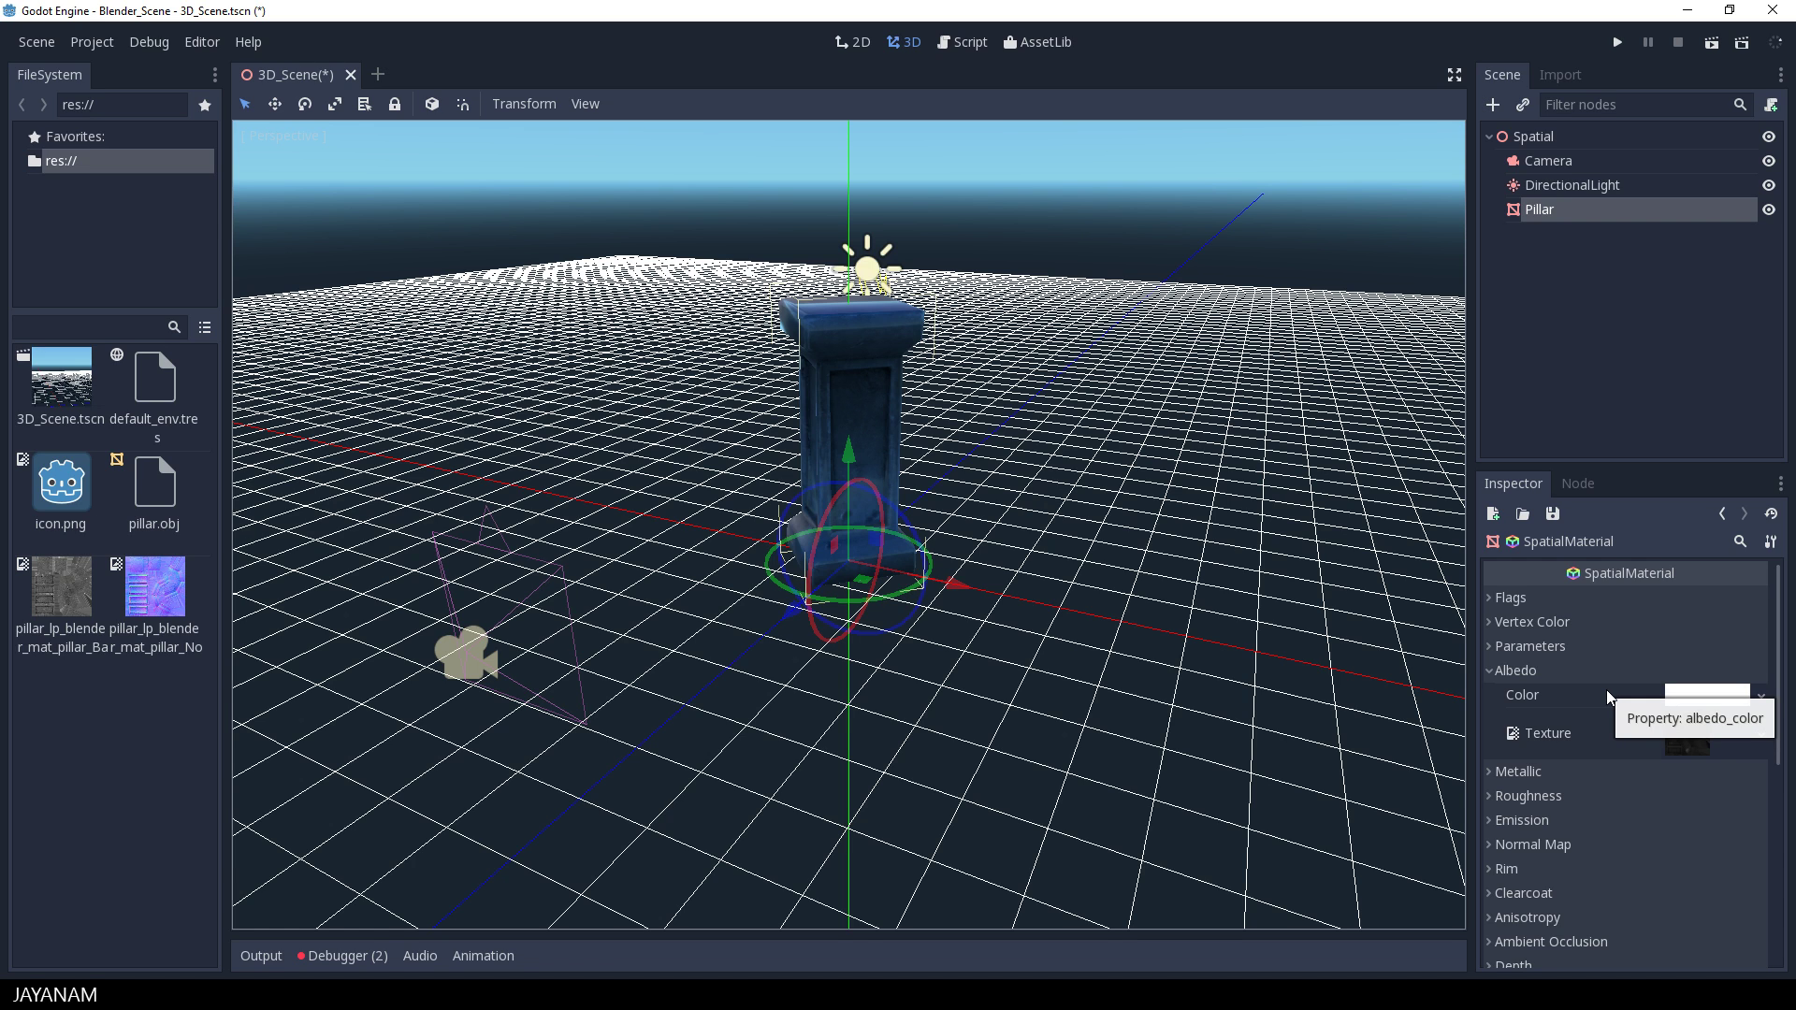
# Step: Set the material's Specular to 0 and confirm Metallic at 0
pyautogui.click(1493, 773)
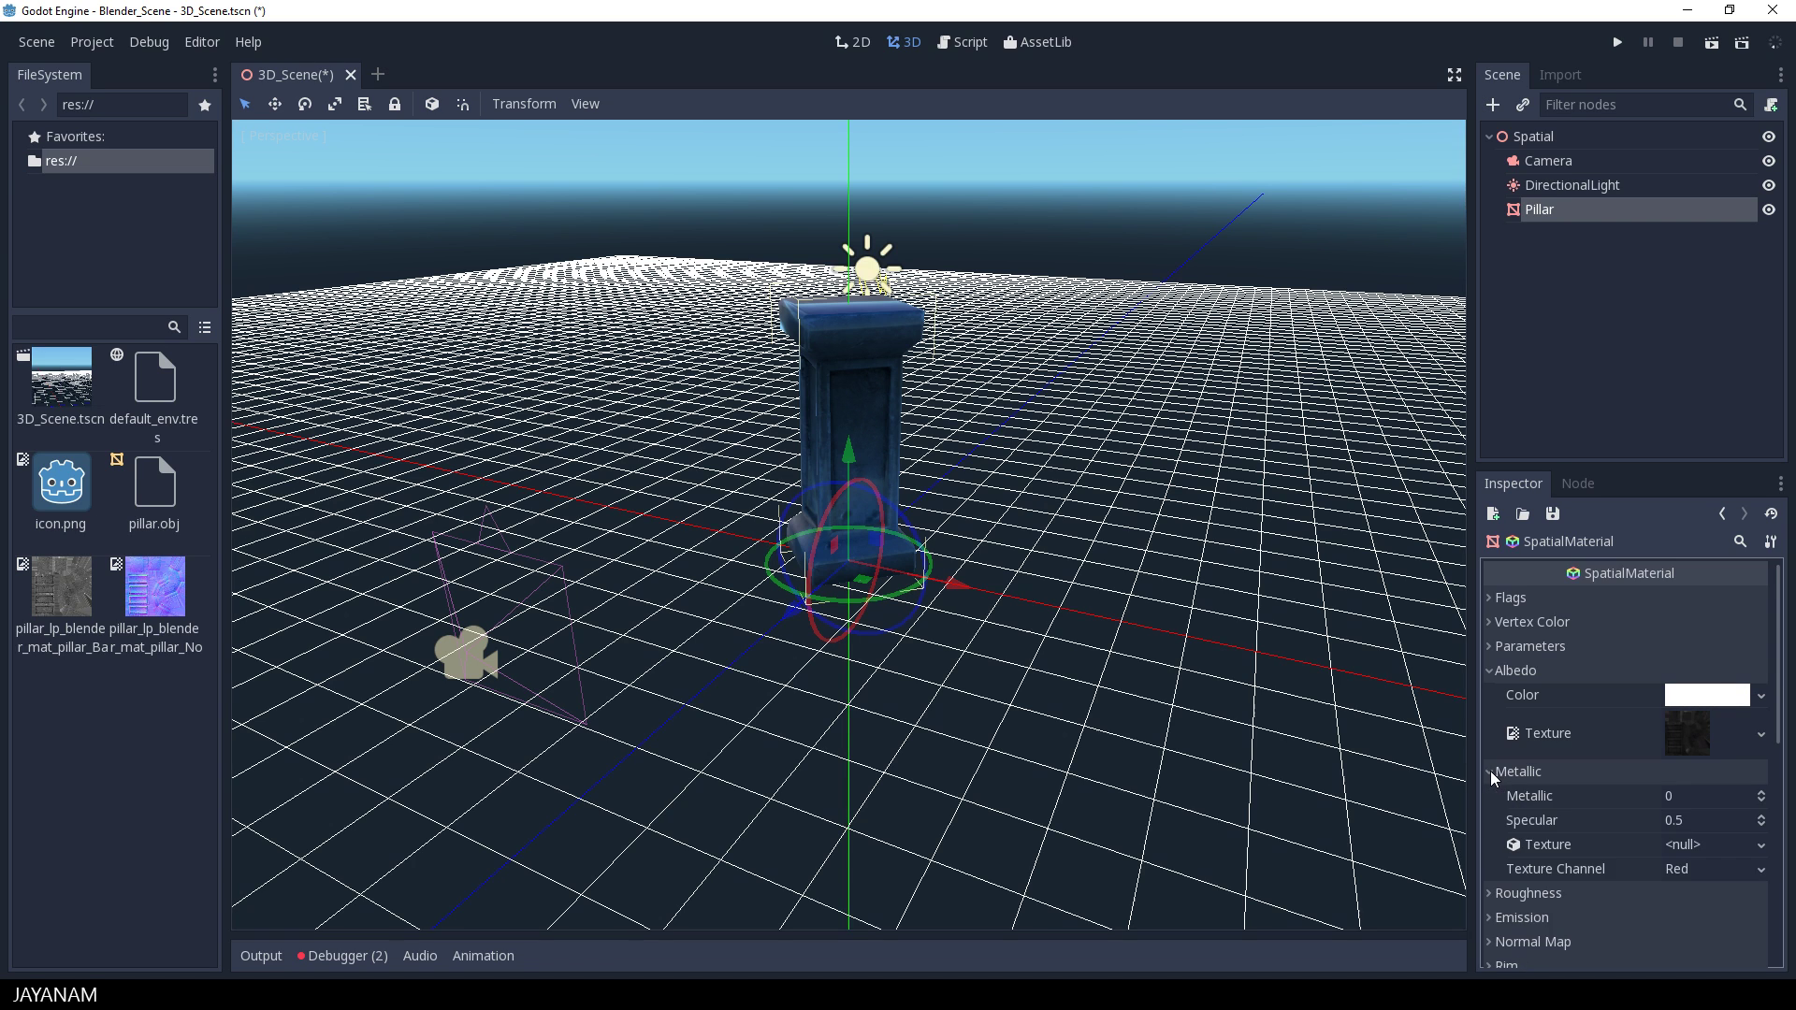
pyautogui.click(1693, 820)
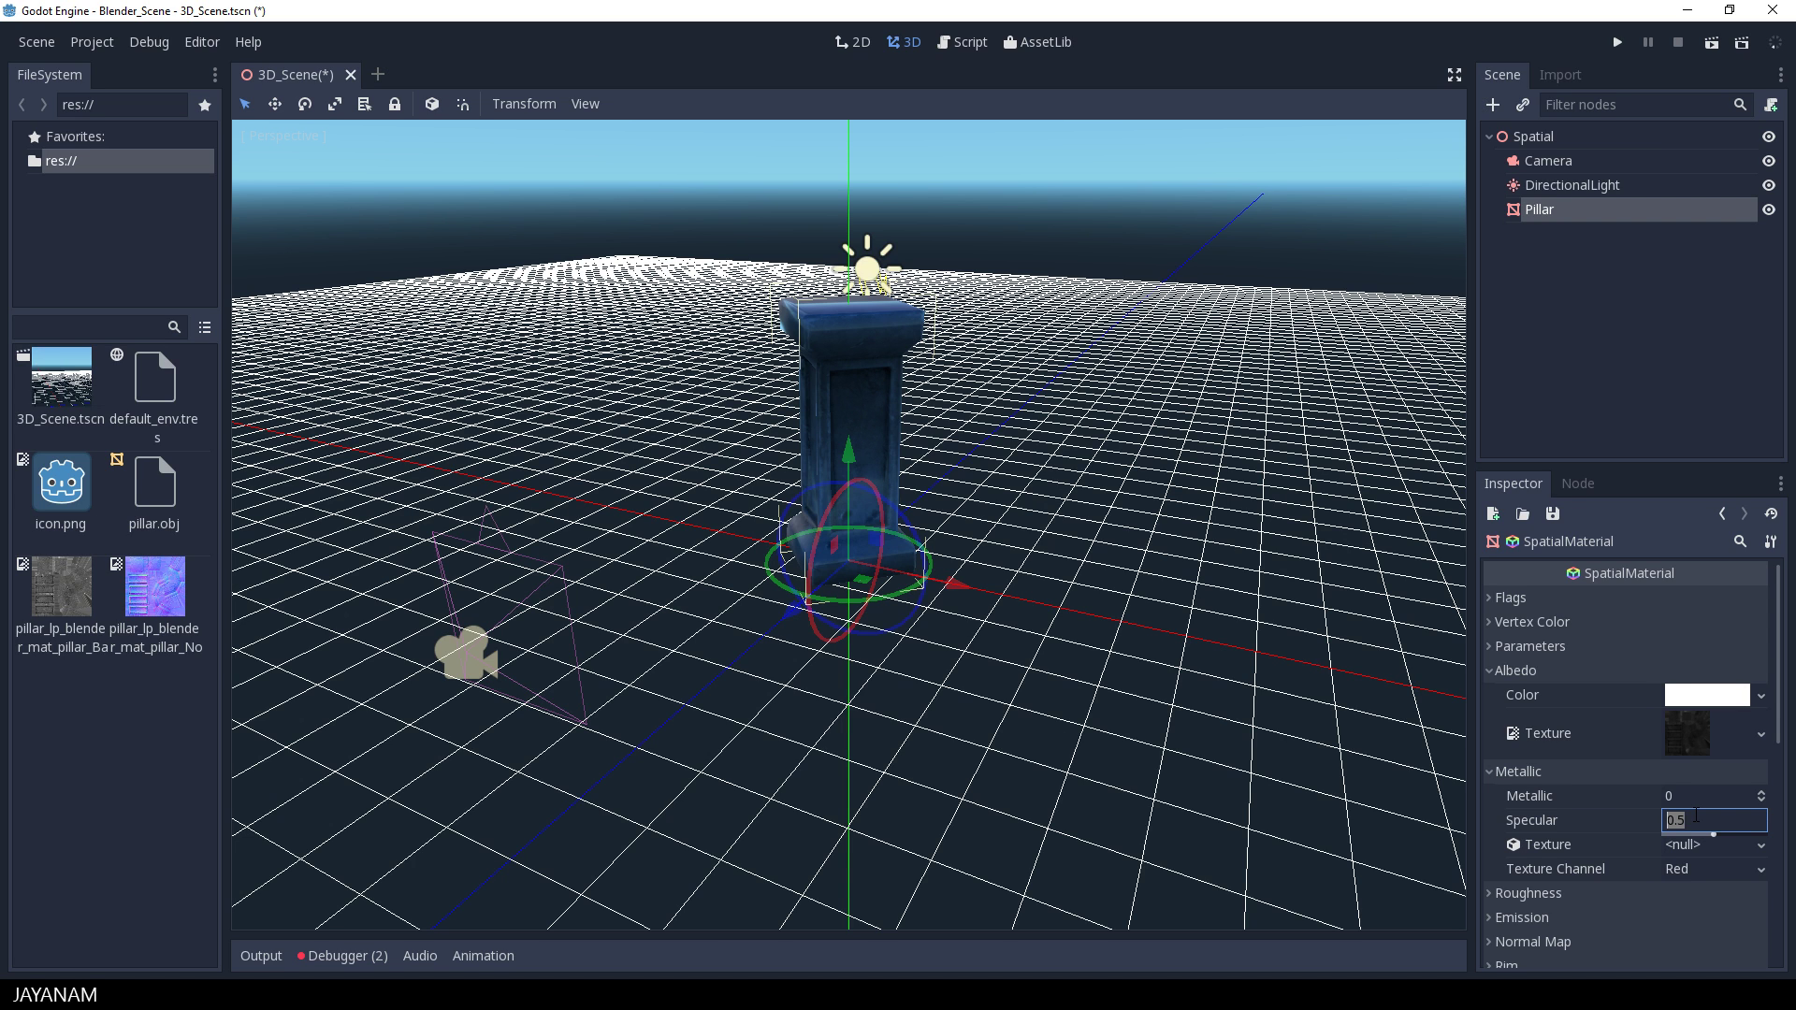
pyautogui.write('0')
pyautogui.press('Return')
pyautogui.click(1689, 795)
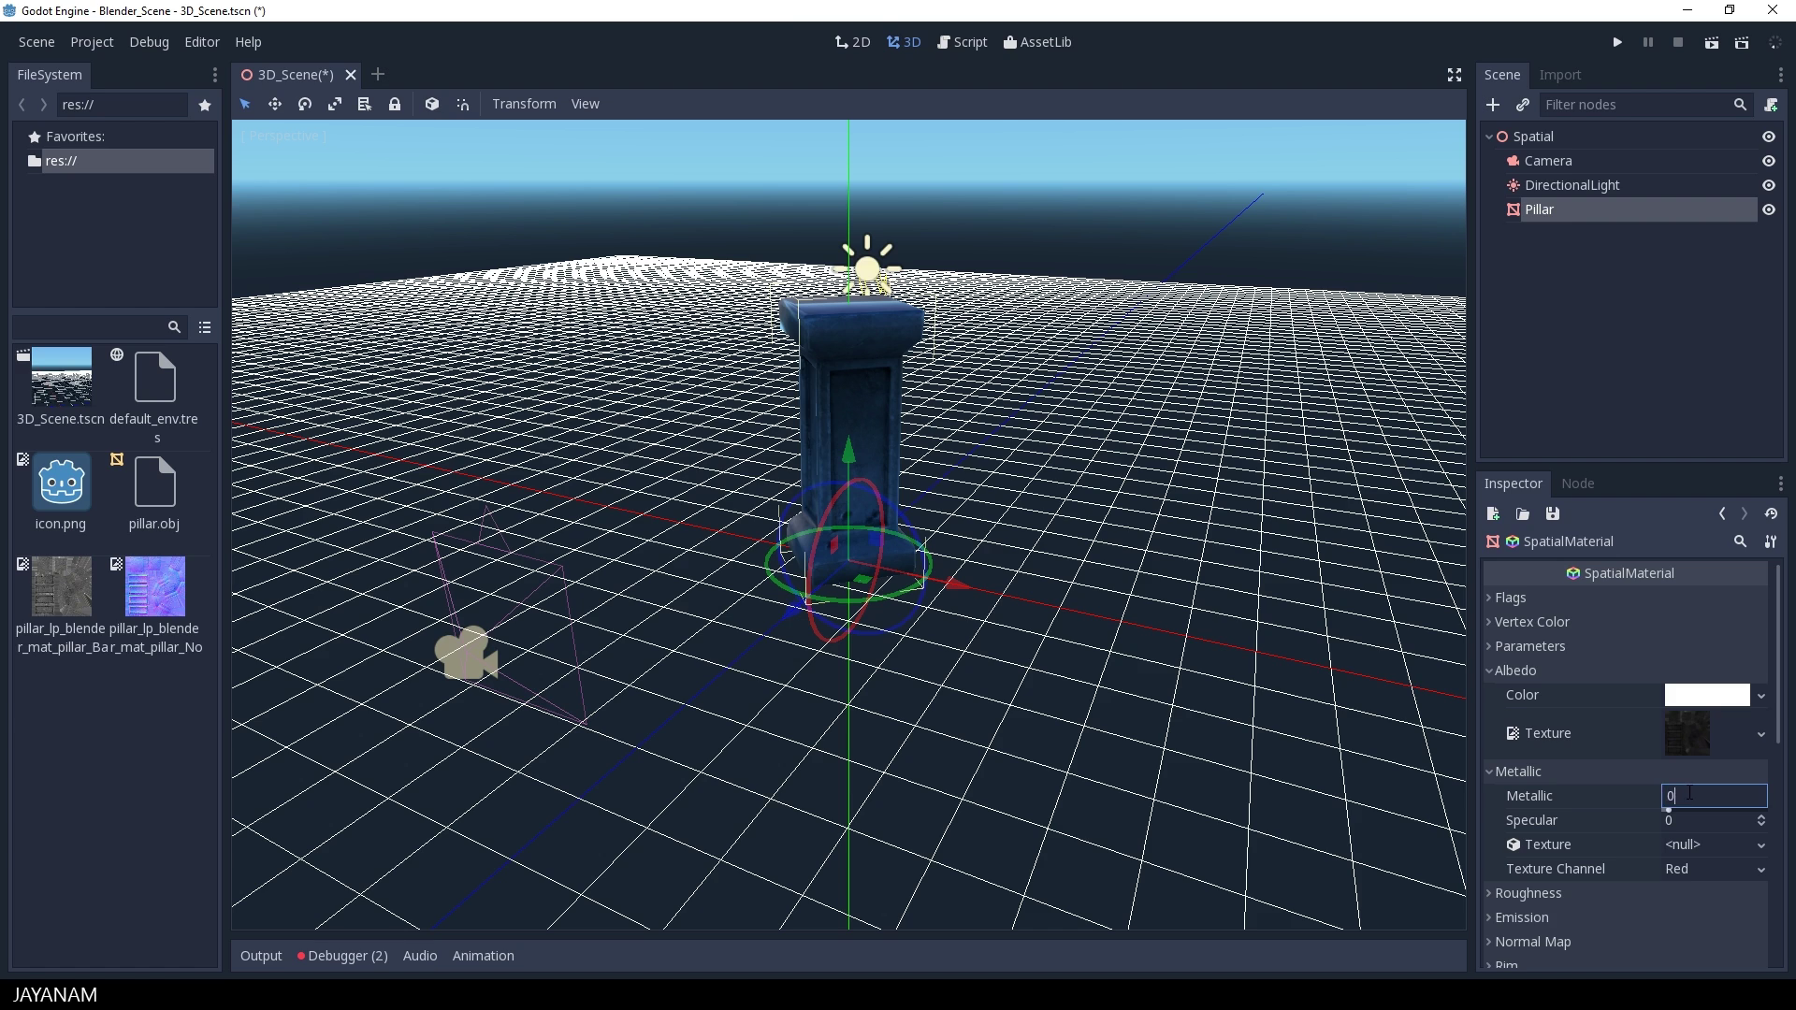
pyautogui.press('Return')
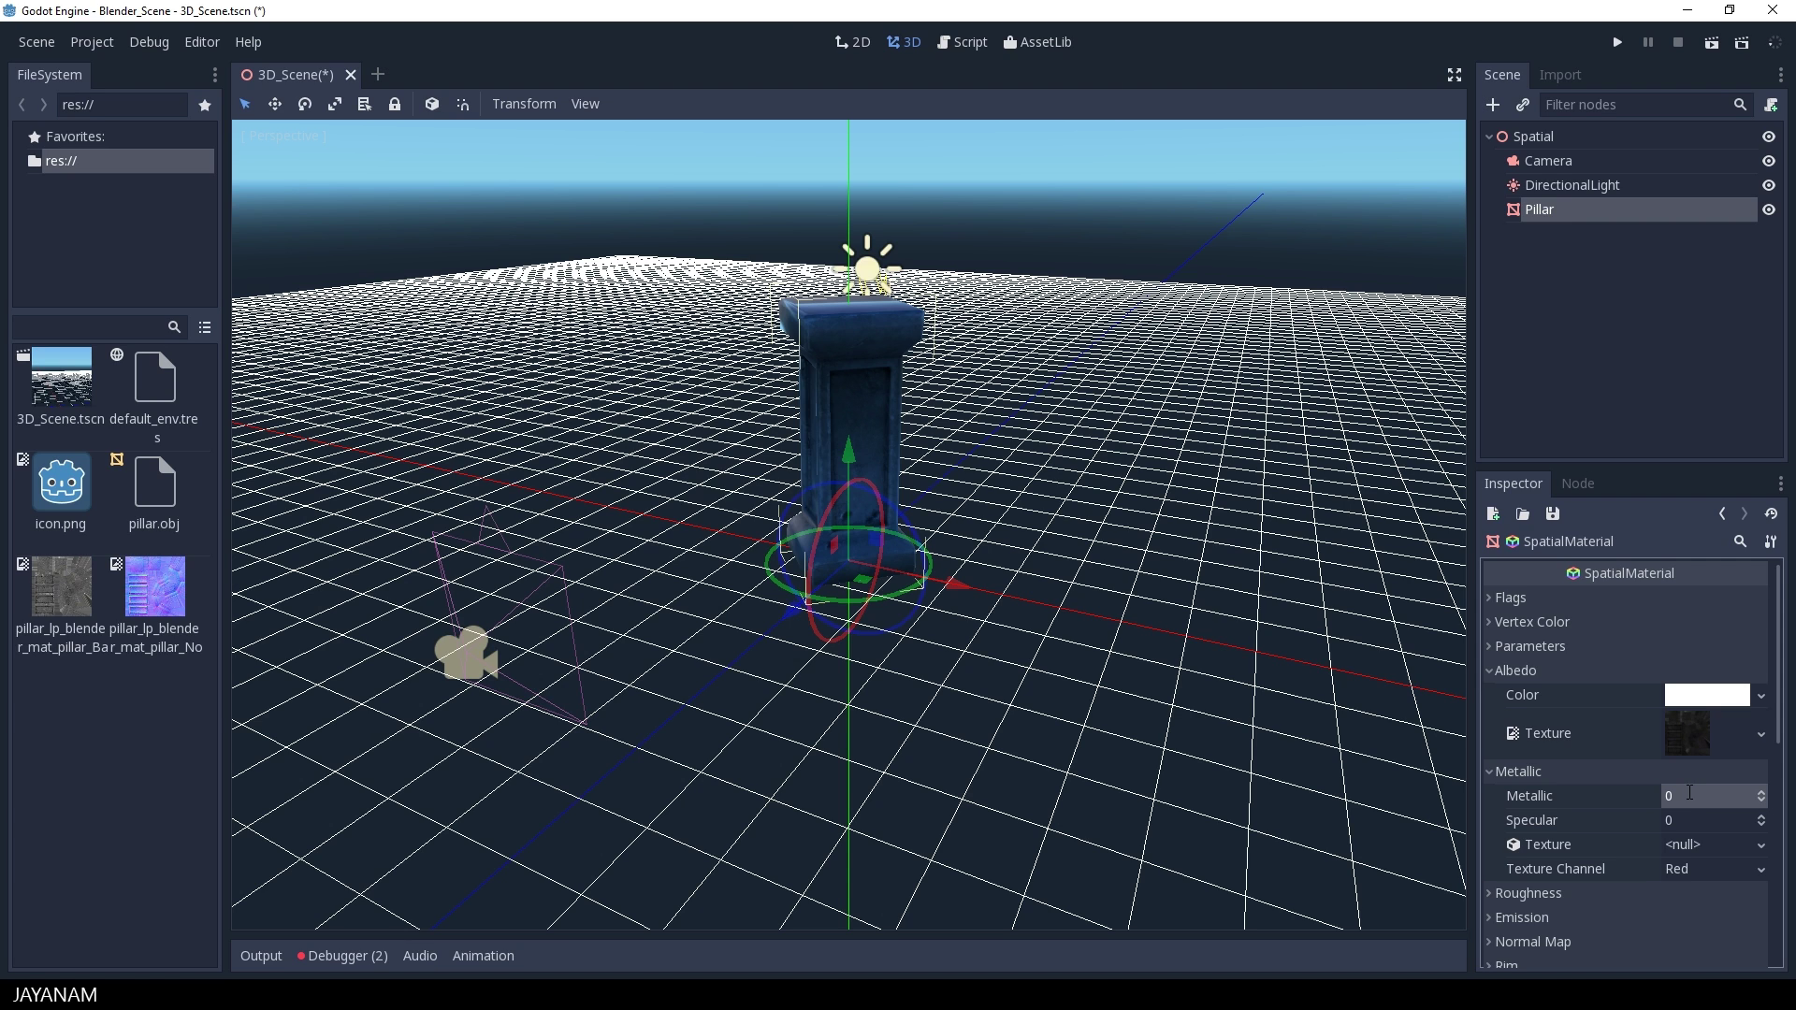
# Step: Set Roughness to 0.86, then drag it up to 1 for a matte pillar
pyautogui.click(1494, 894)
pyautogui.scroll(-1, 1696, 919)
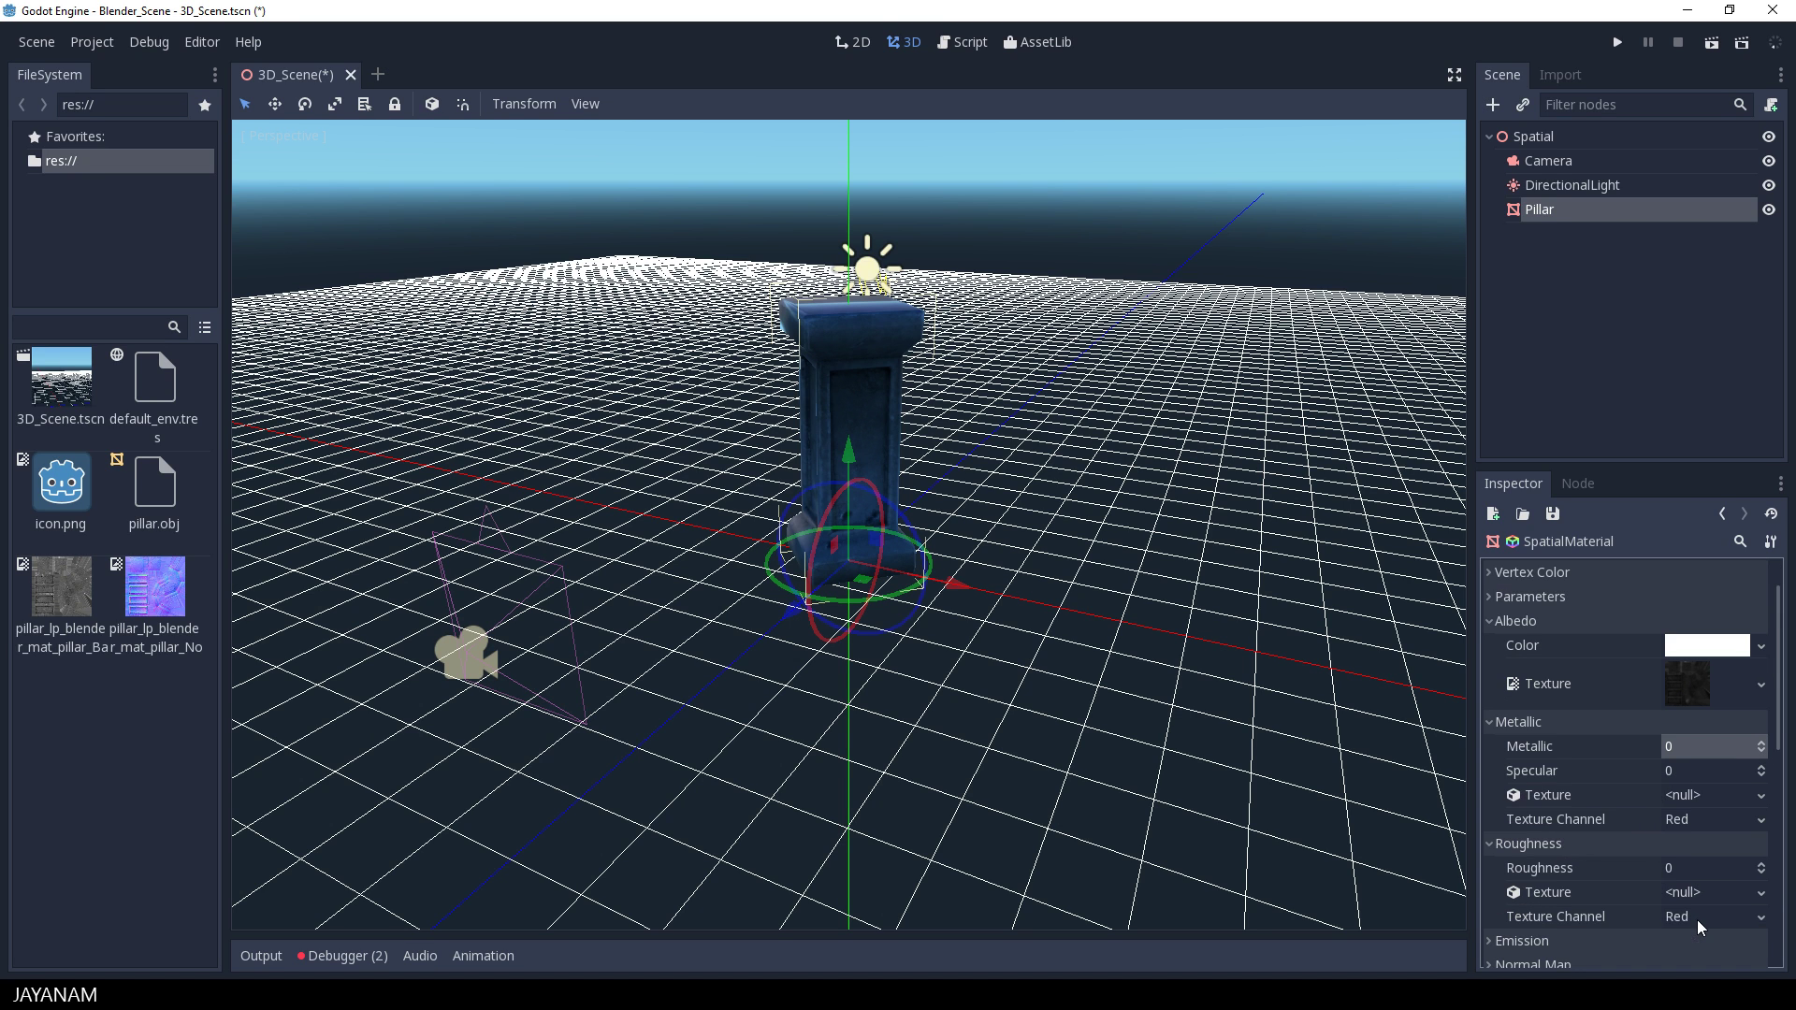
pyautogui.click(1689, 870)
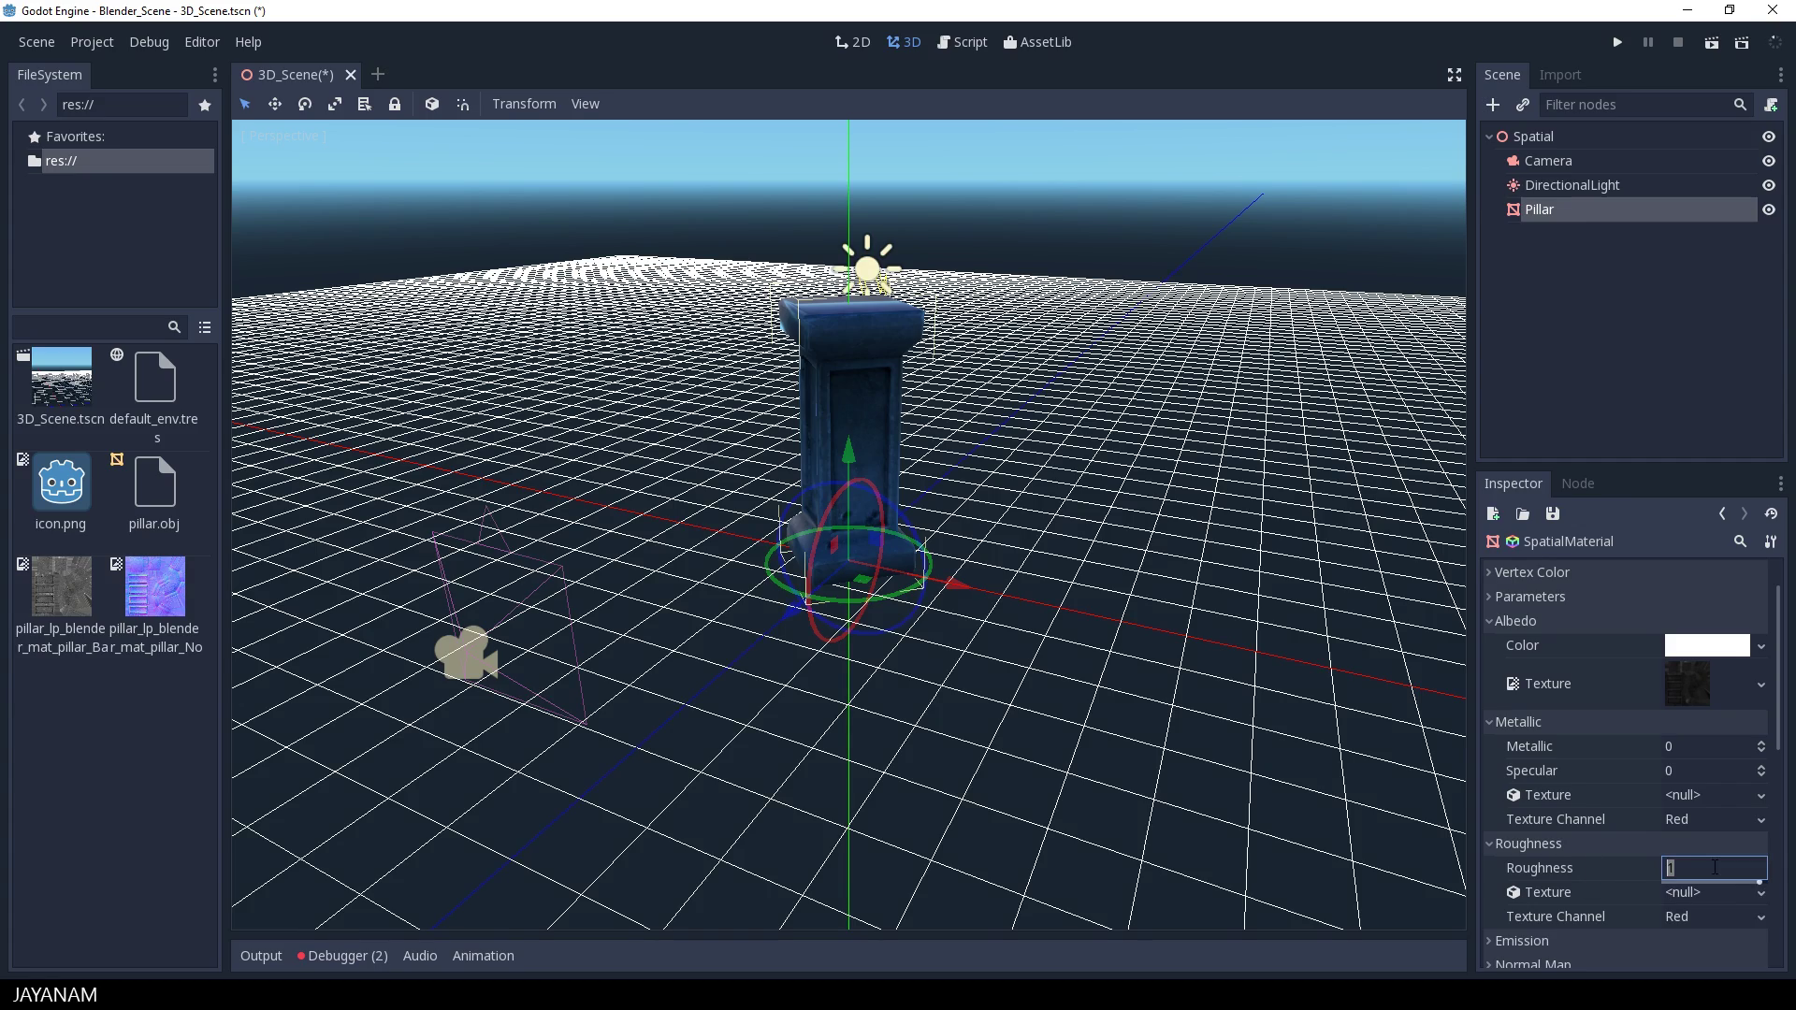
pyautogui.write('0.86')
pyautogui.press('Return')
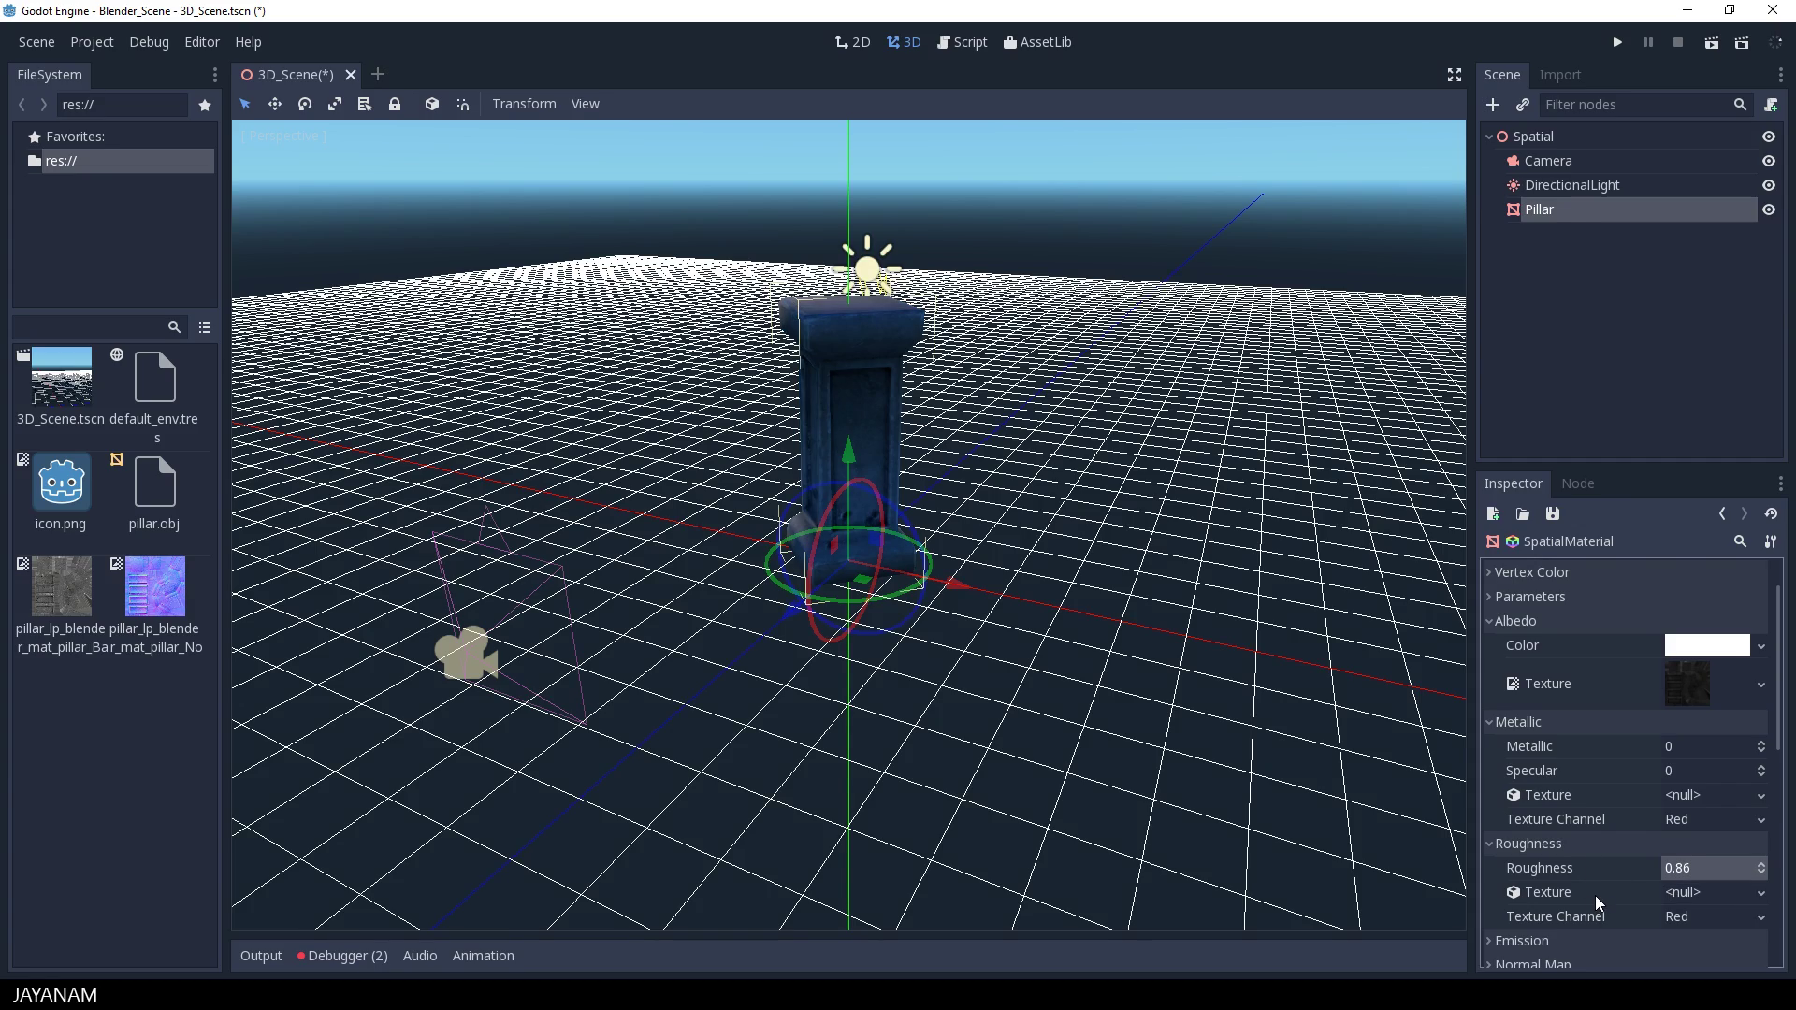
pyautogui.scroll(5, 1103, 514)
pyautogui.moveTo(1103, 515); pyautogui.dragTo(1179, 468, button='middle')
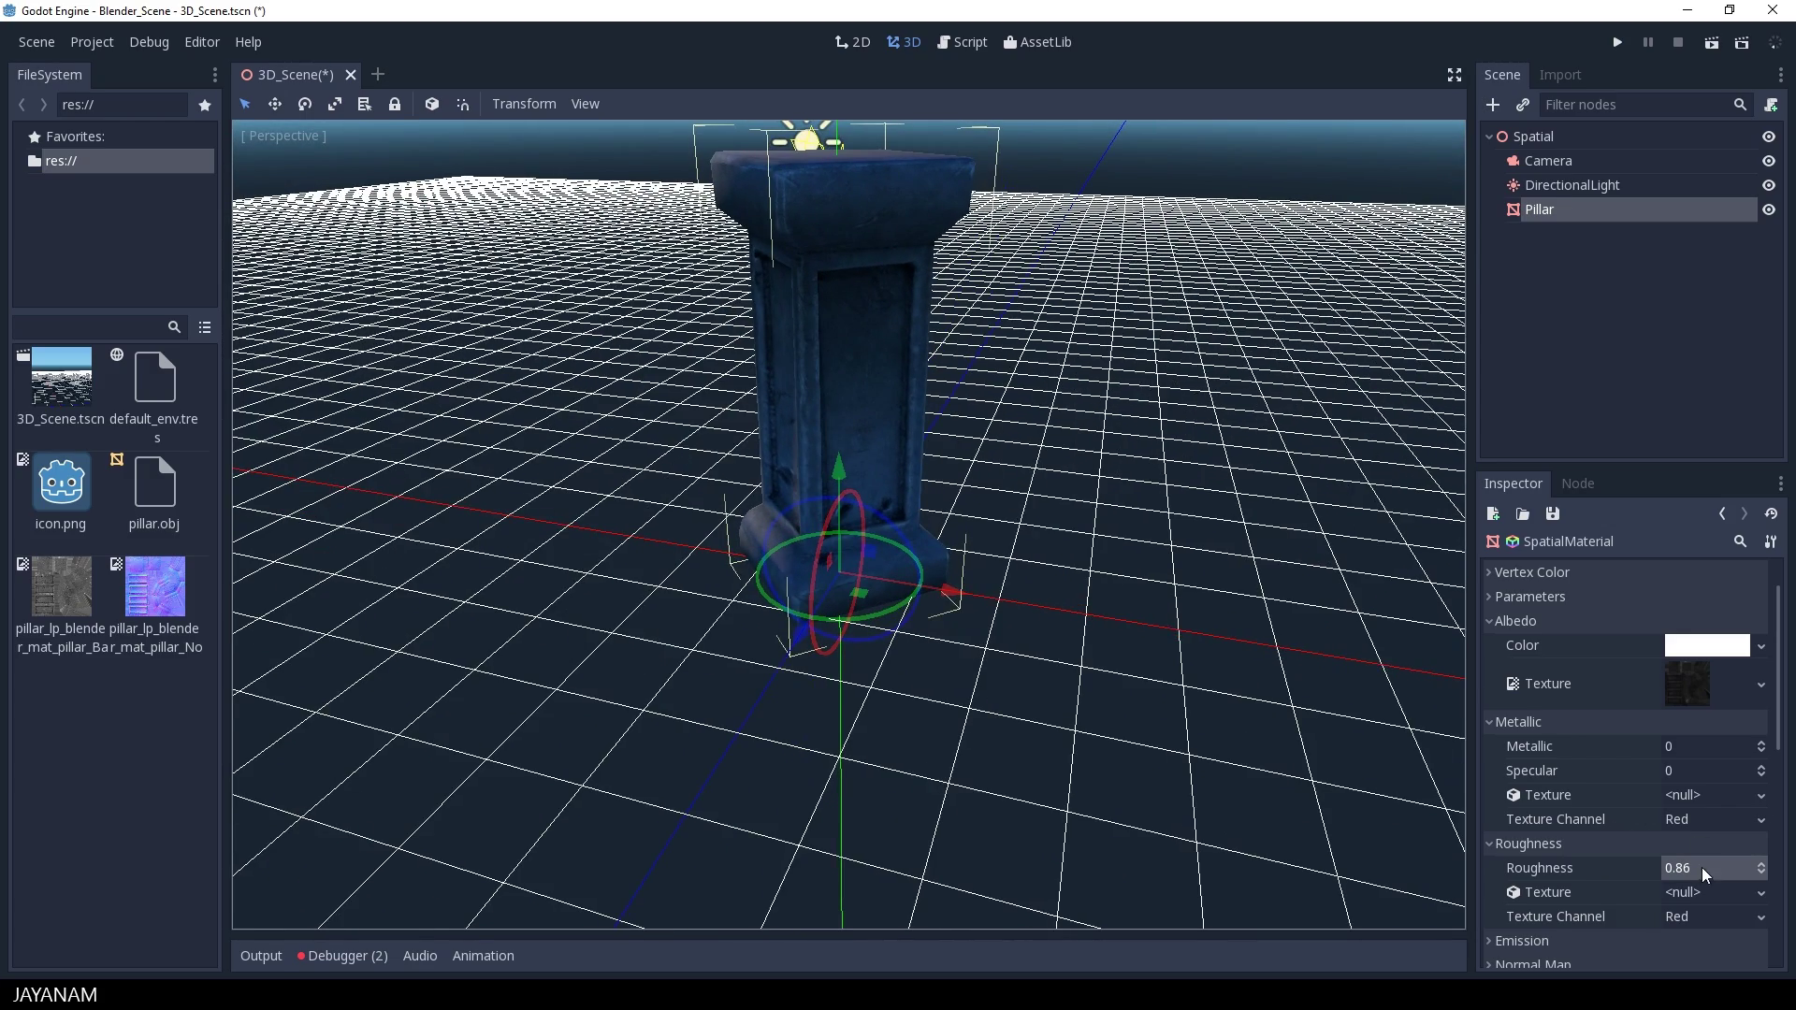
pyautogui.moveTo(1702, 866); pyautogui.dragTo(1742, 901)
pyautogui.scroll(-1, 1695, 856)
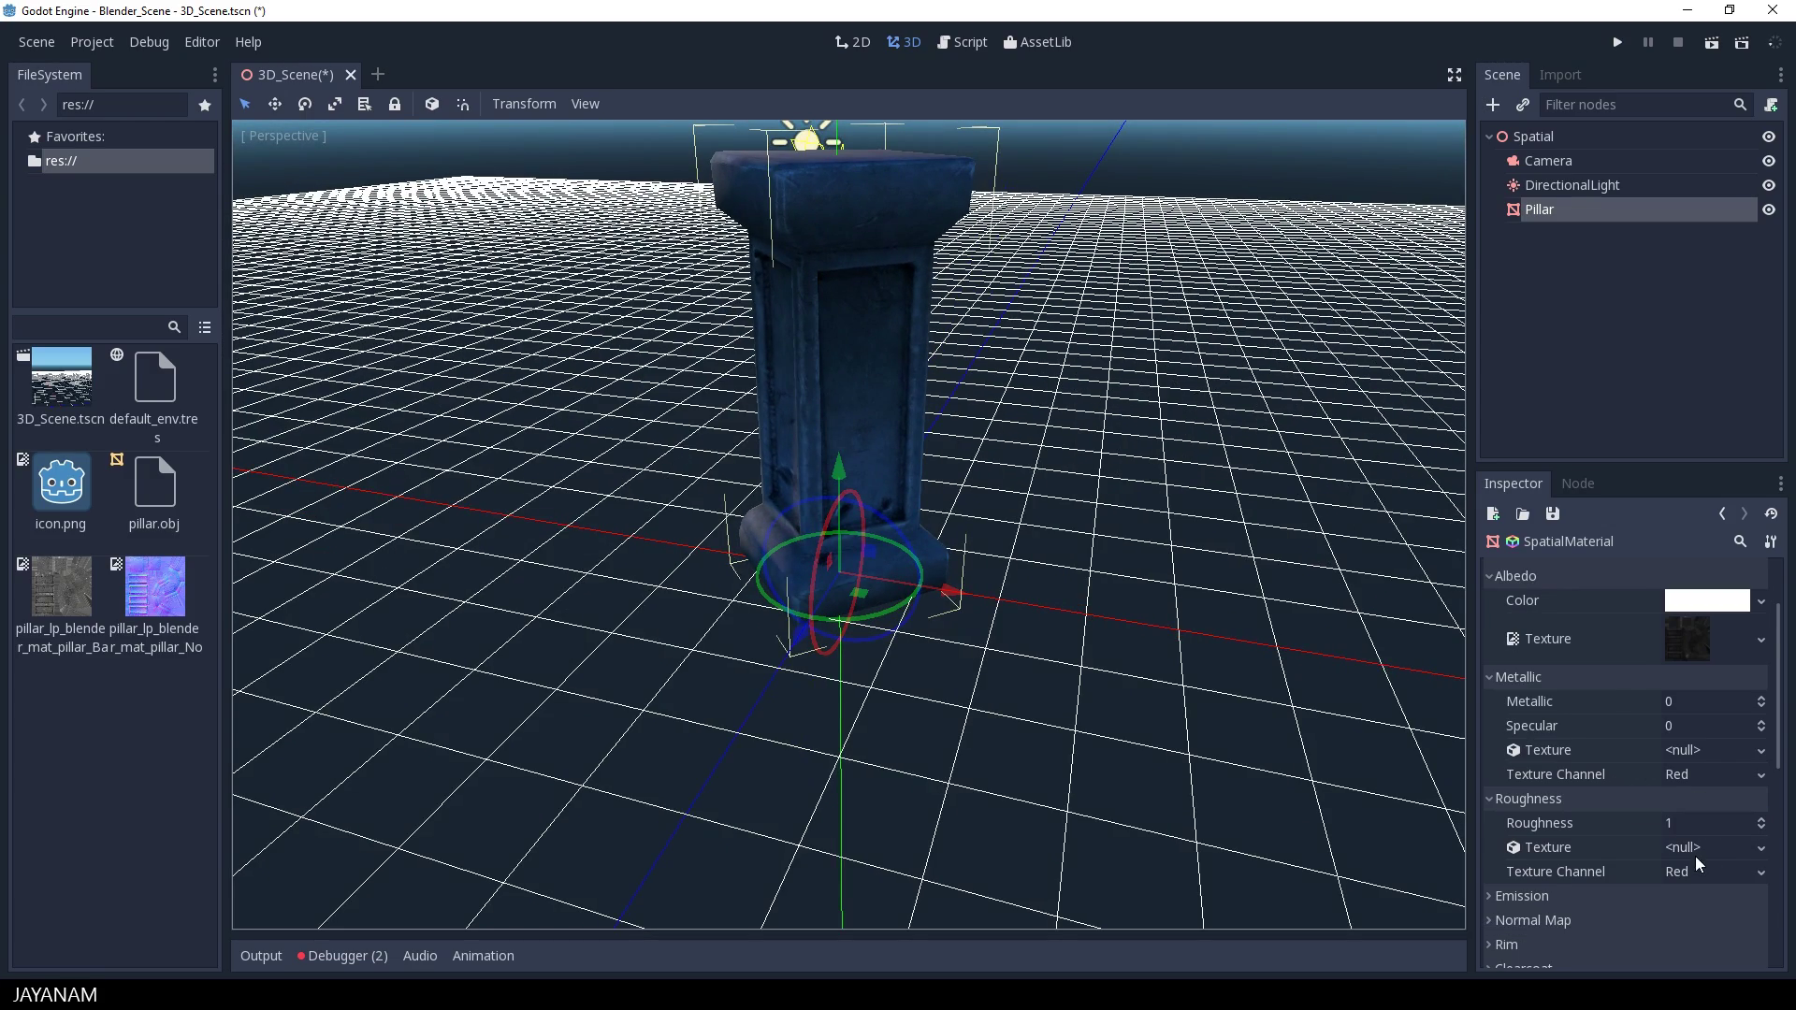
pyautogui.moveTo(1788, 748); pyautogui.dragTo(1780, 806)
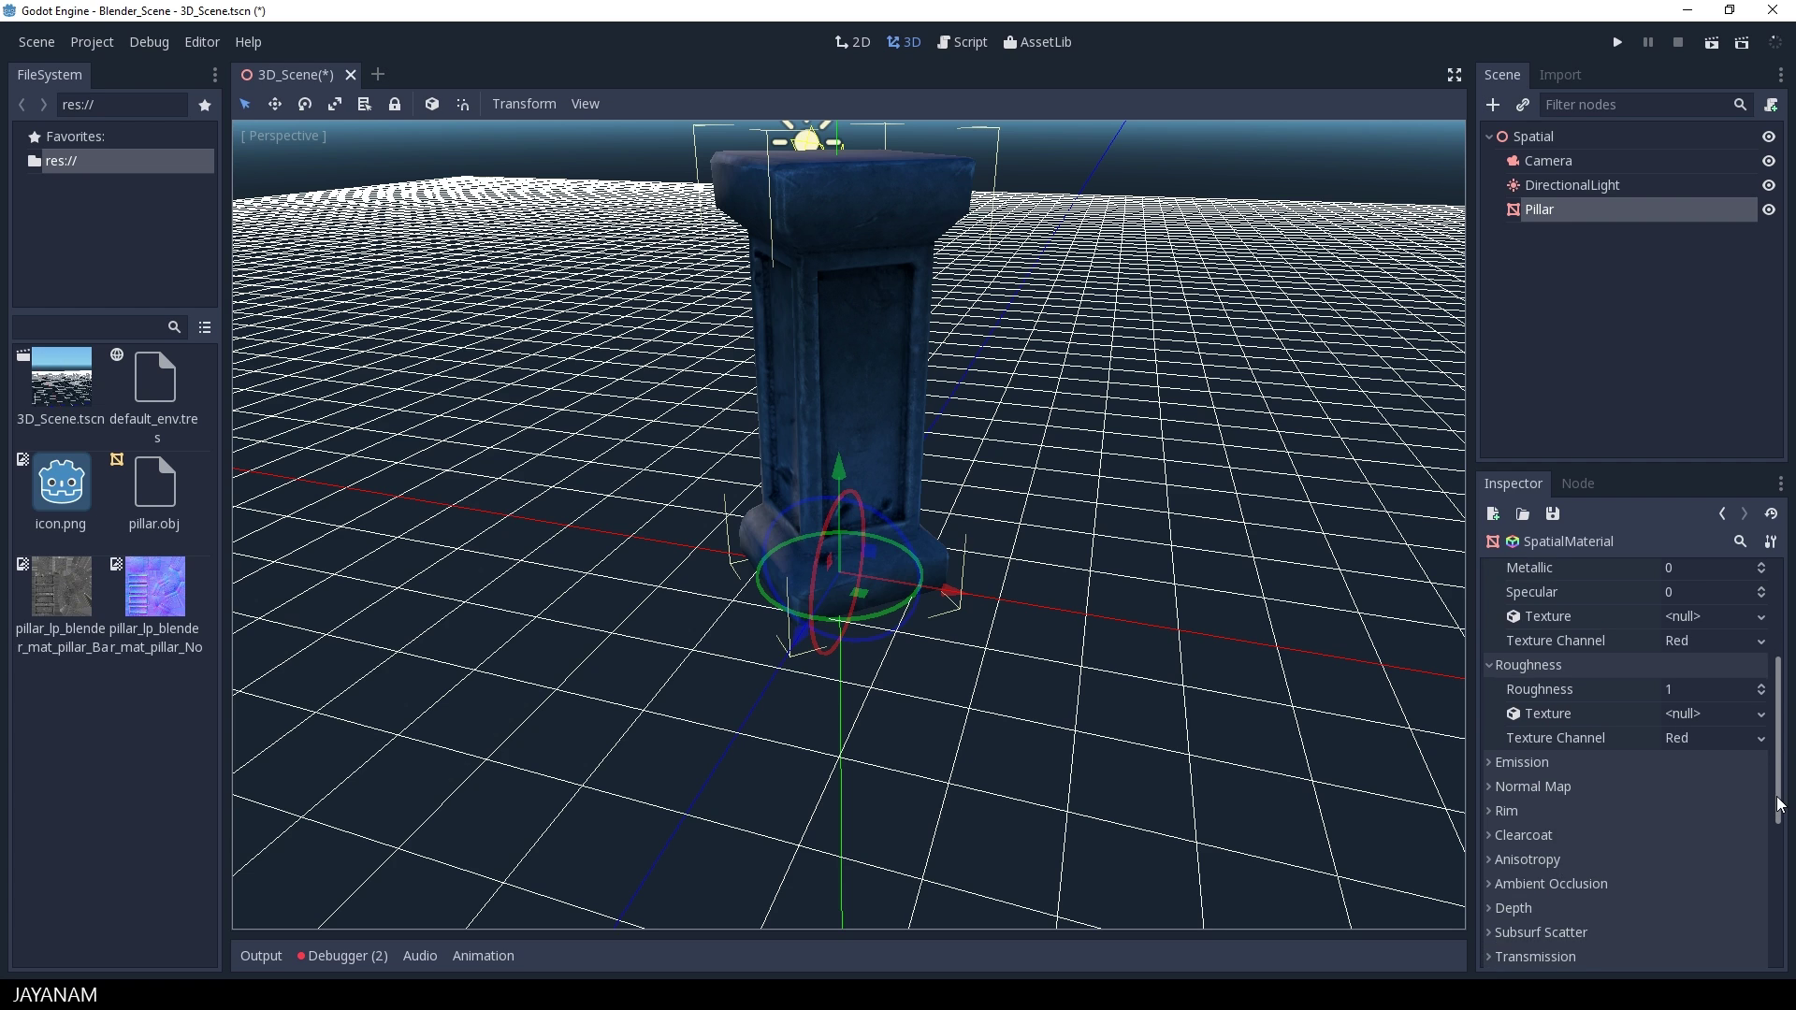
# Step: Enable the material's Normal Map using the pillar normal PNG and inspect the shading
pyautogui.click(1496, 788)
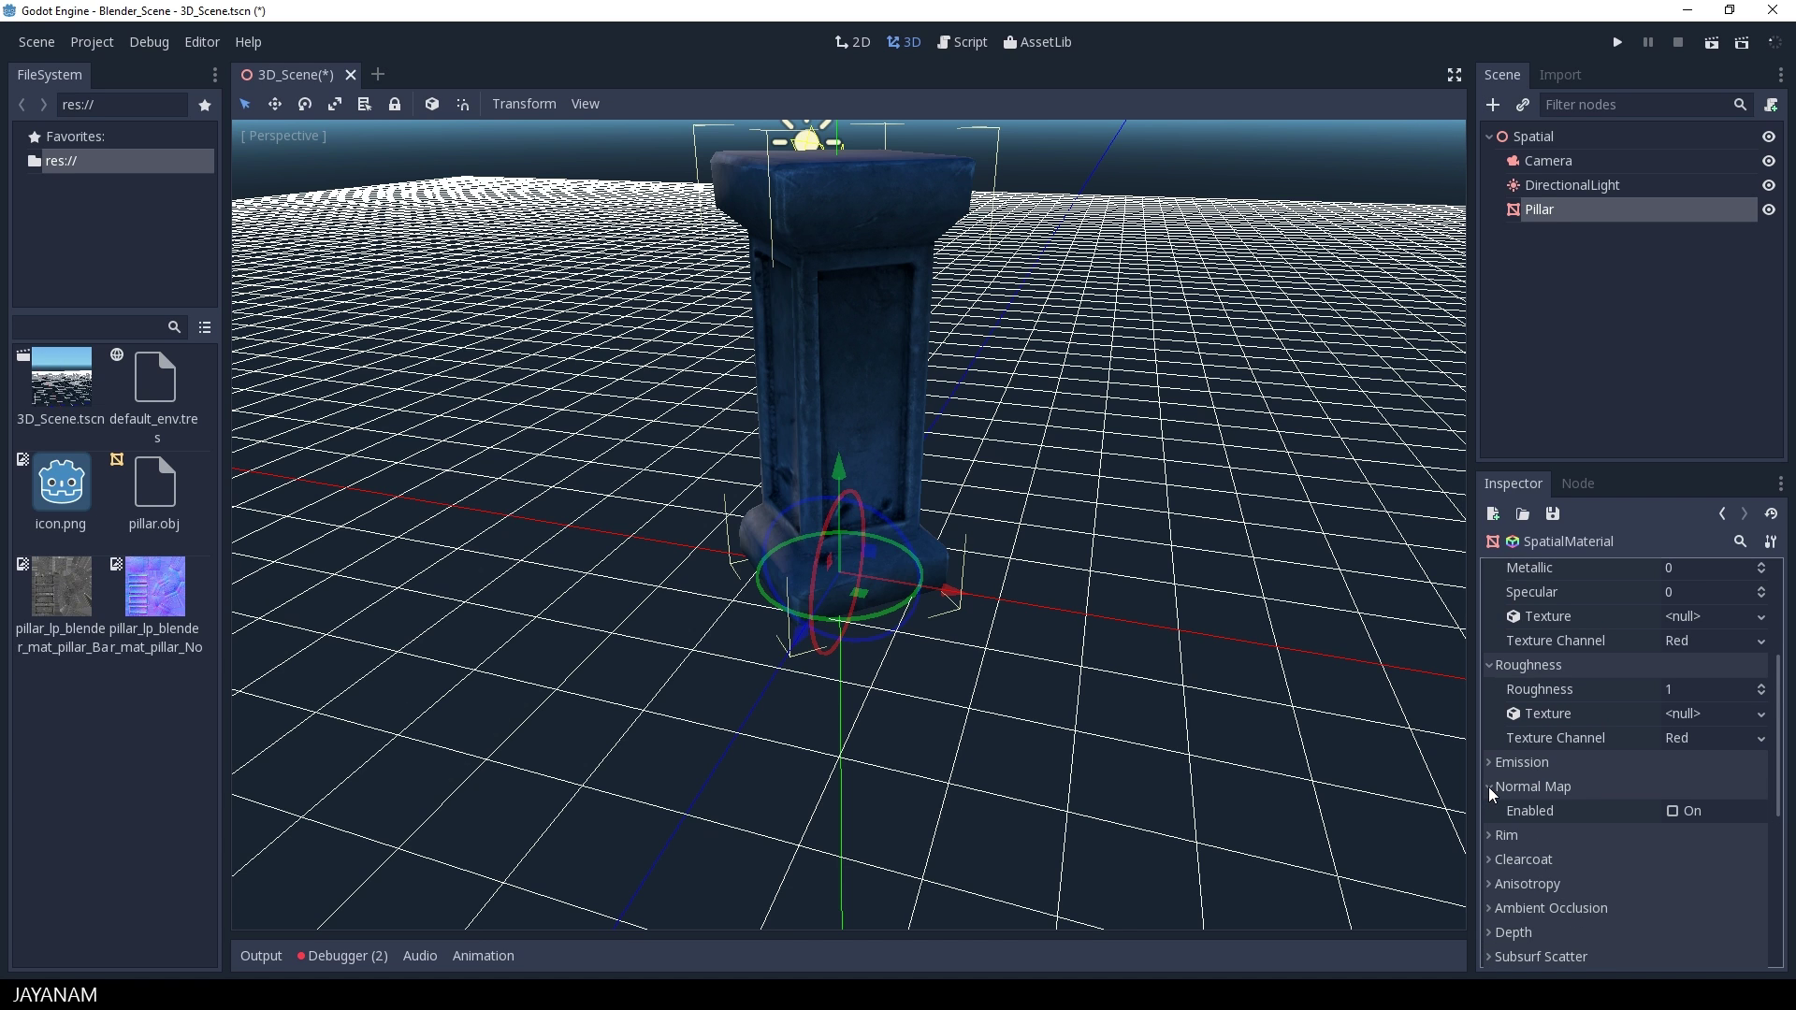
pyautogui.click(1672, 812)
pyautogui.moveTo(156, 589); pyautogui.dragTo(1711, 859)
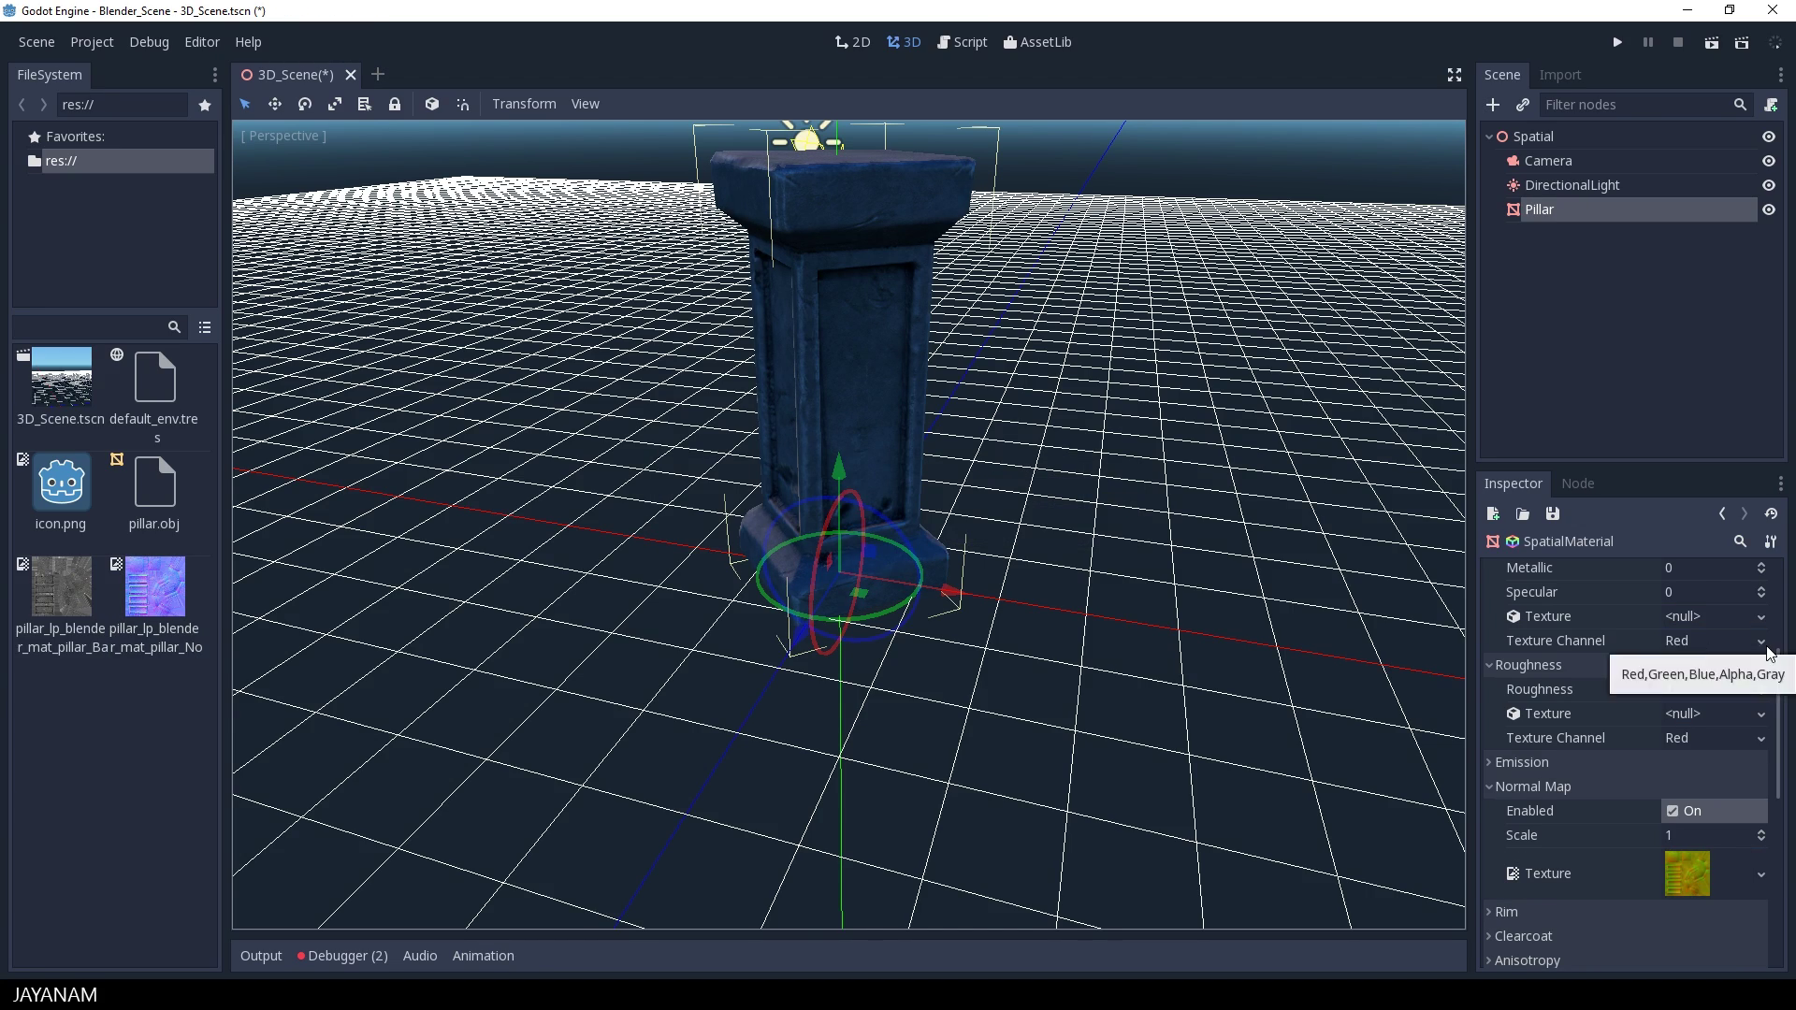
pyautogui.moveTo(1204, 471); pyautogui.dragTo(1228, 503, button='middle')
pyautogui.scroll(-10, 1018, 514)
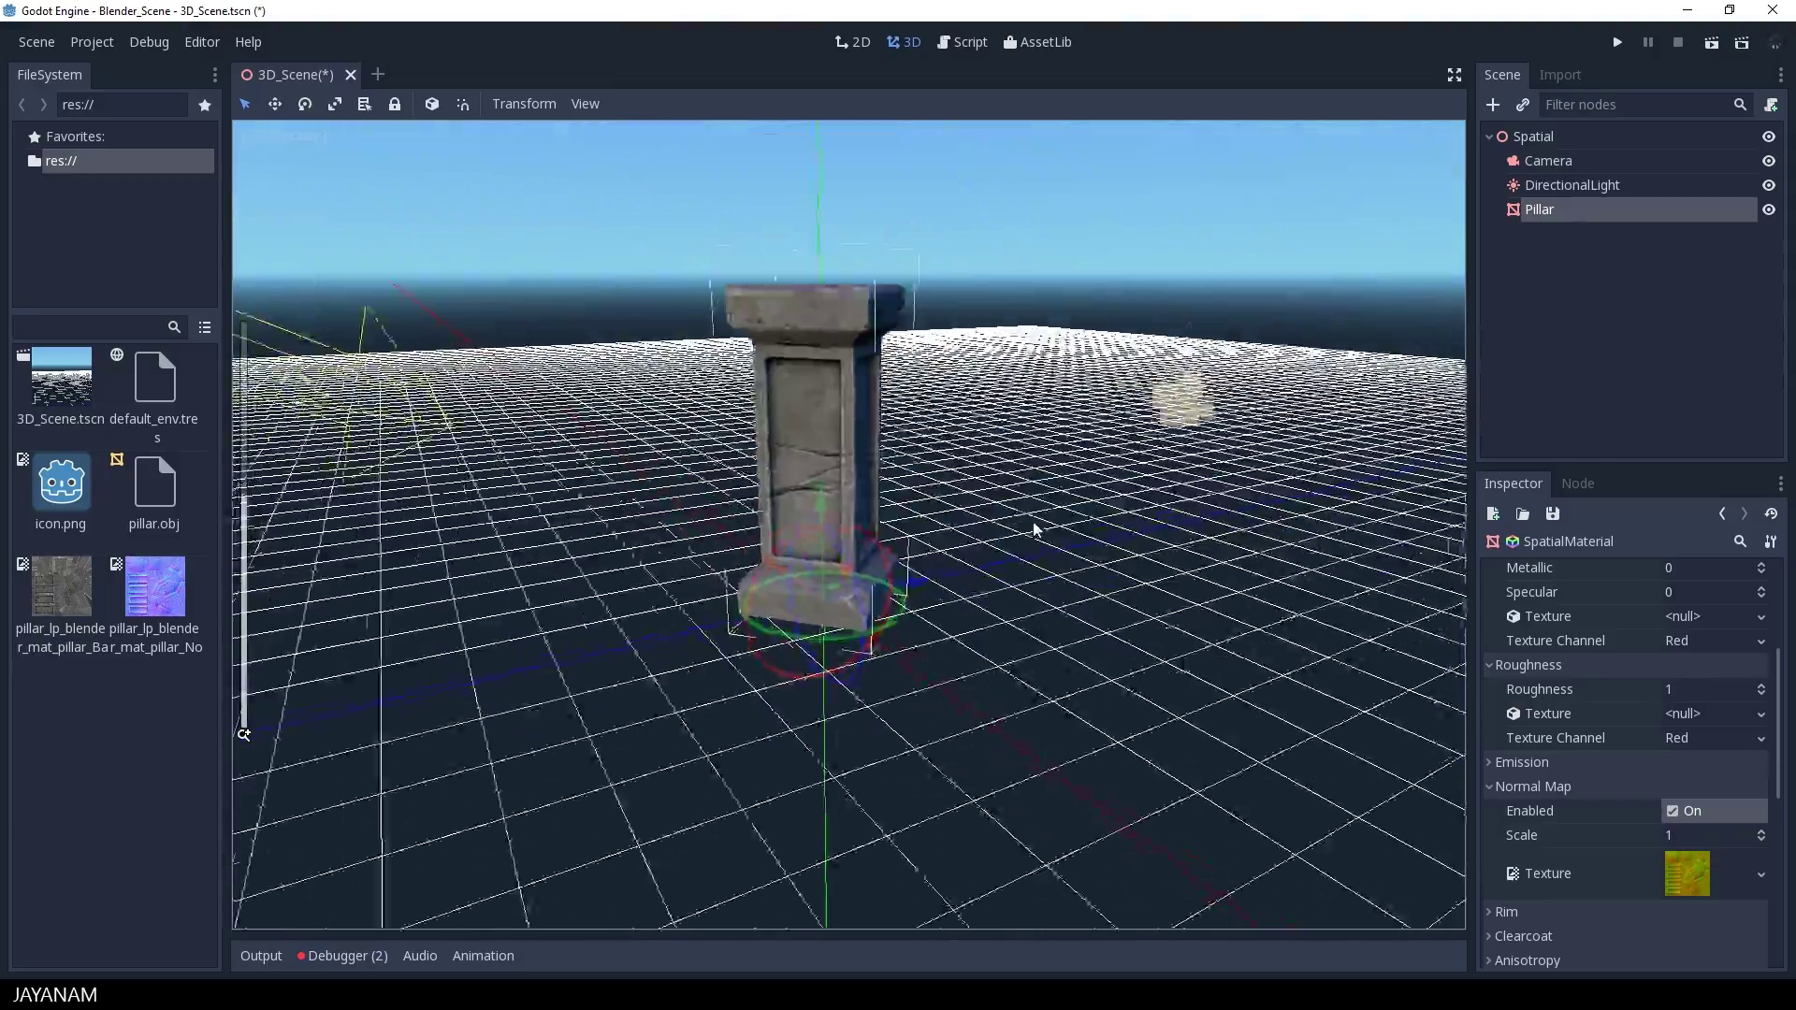
pyautogui.moveTo(1063, 534)
pyautogui.mouseDown(button='middle')
pyautogui.moveTo(906, 542)
pyautogui.moveTo(964, 524)
pyautogui.mouseUp(button='middle')
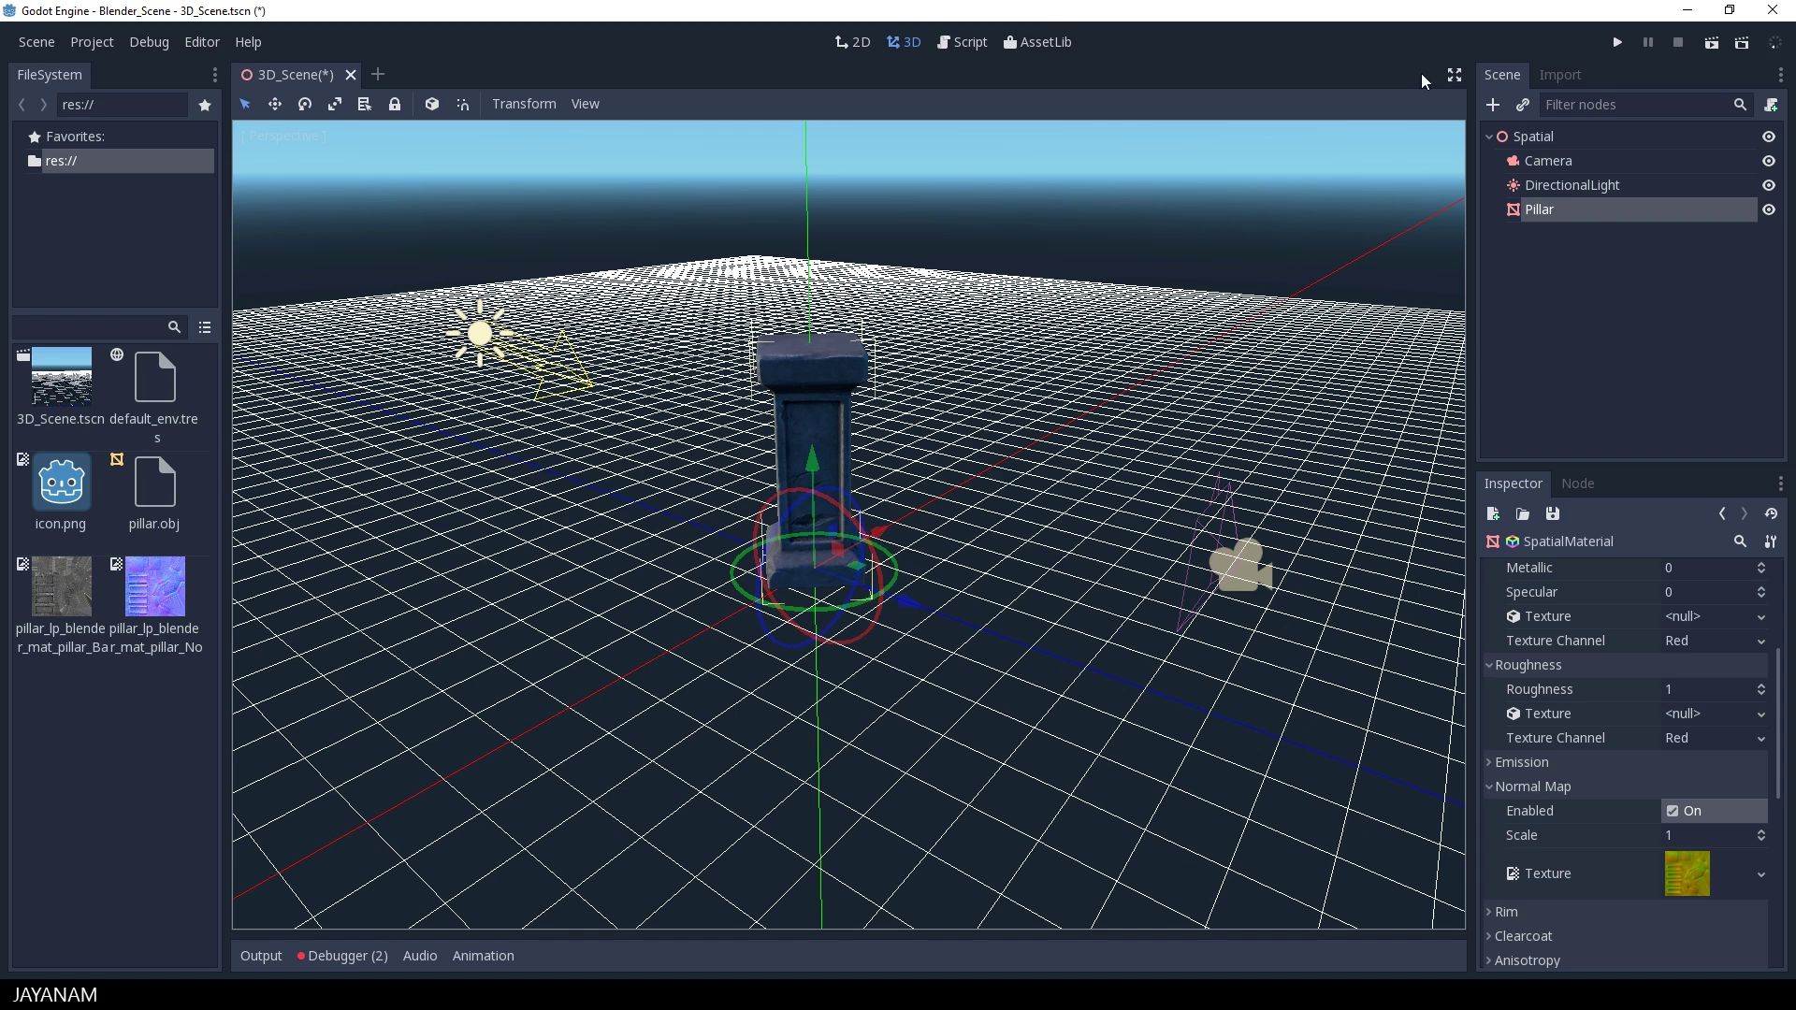
# Step: Play the scene and maximize the game window to view the textured pillar
pyautogui.click(1618, 43)
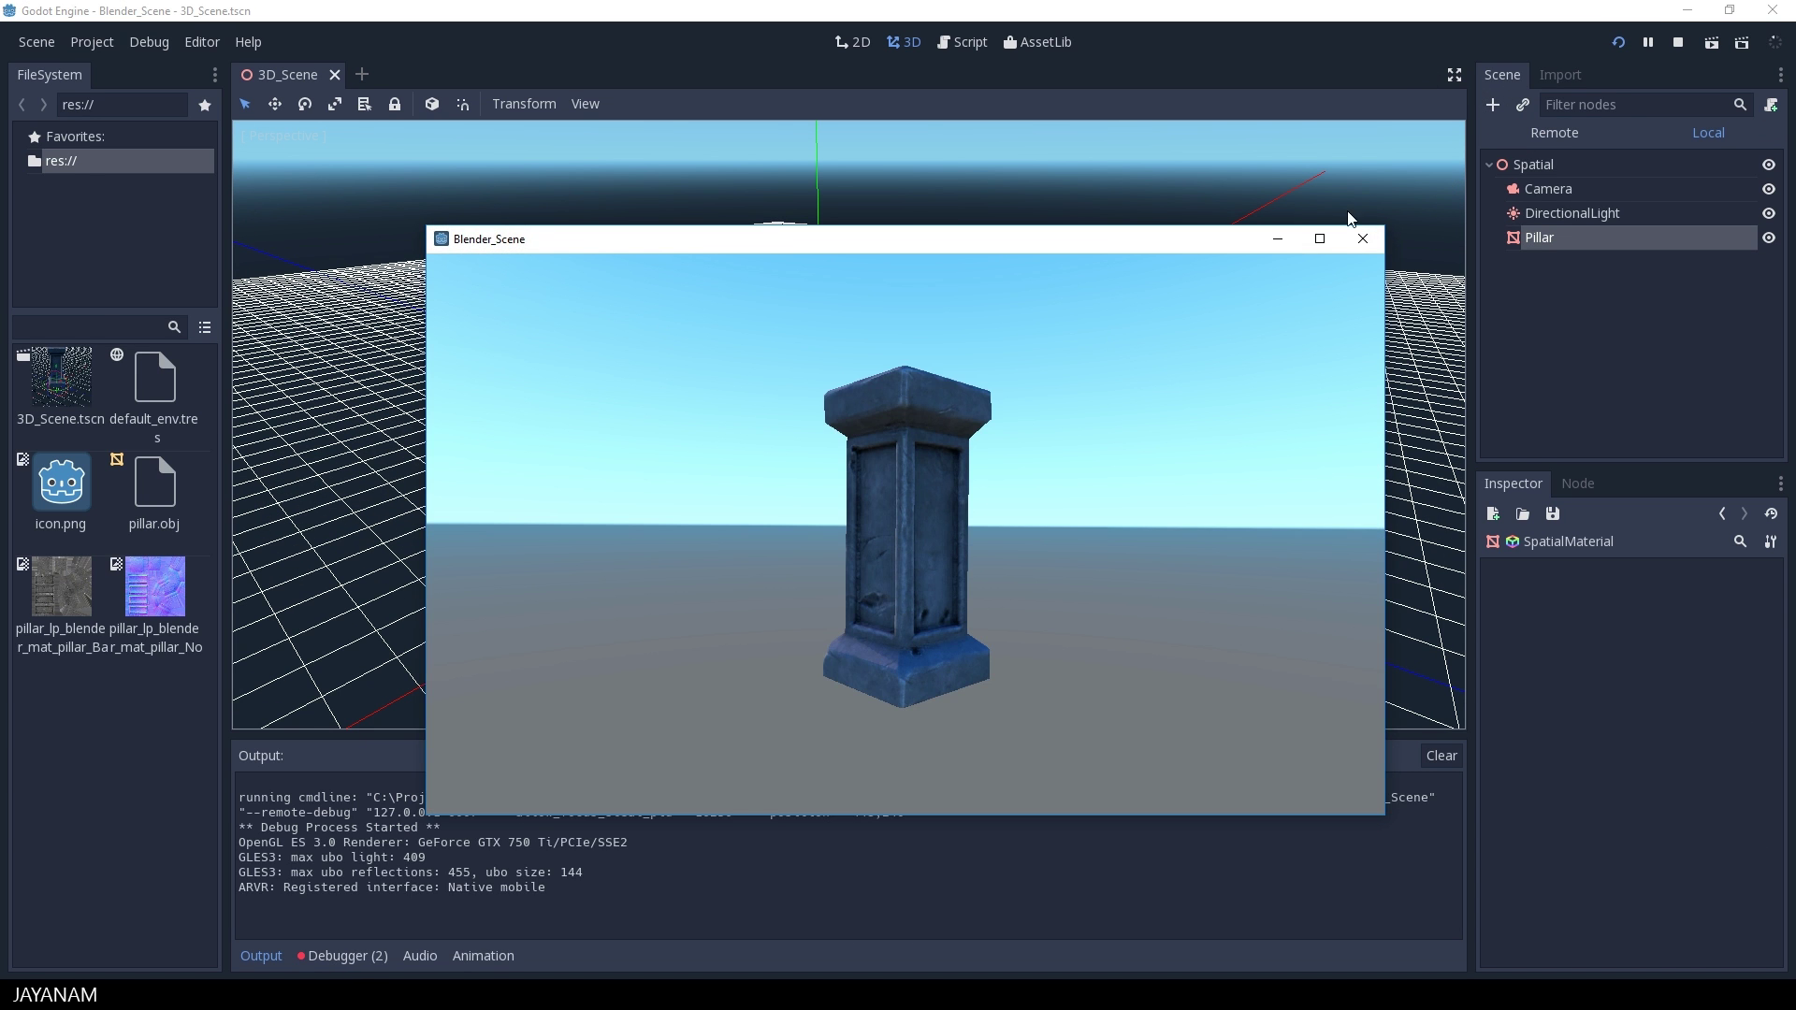
pyautogui.click(1320, 239)
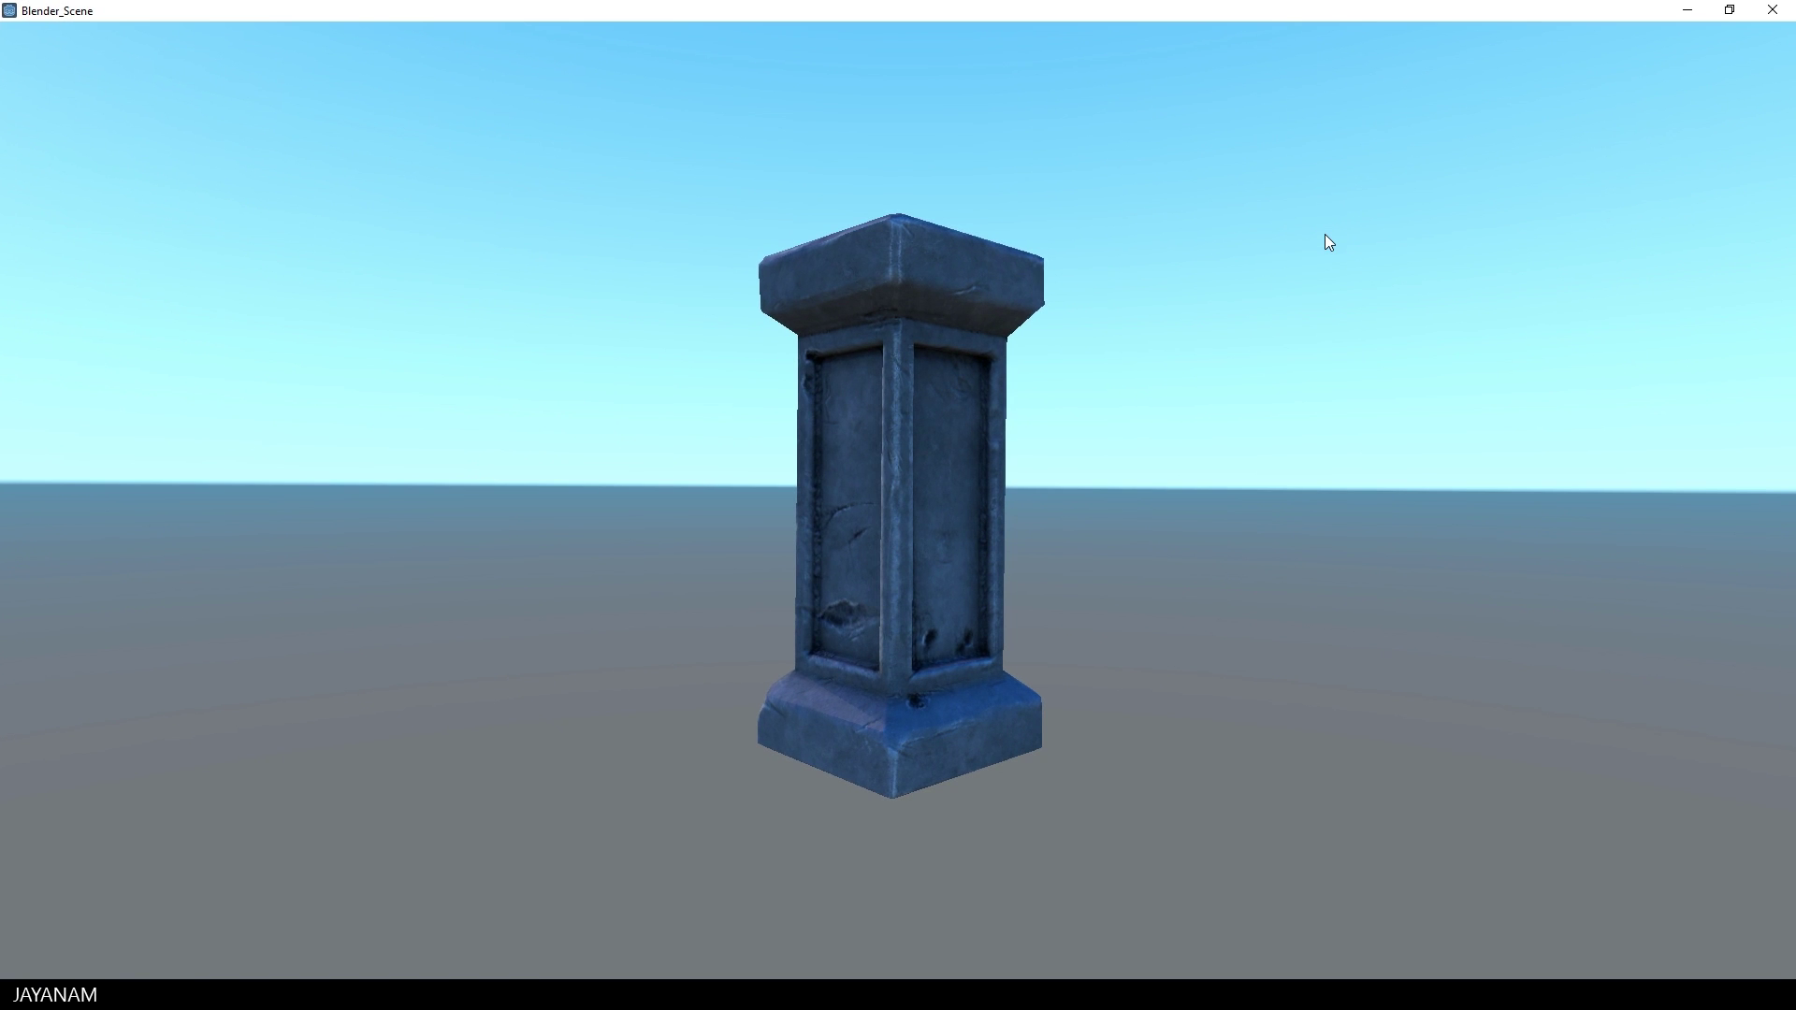